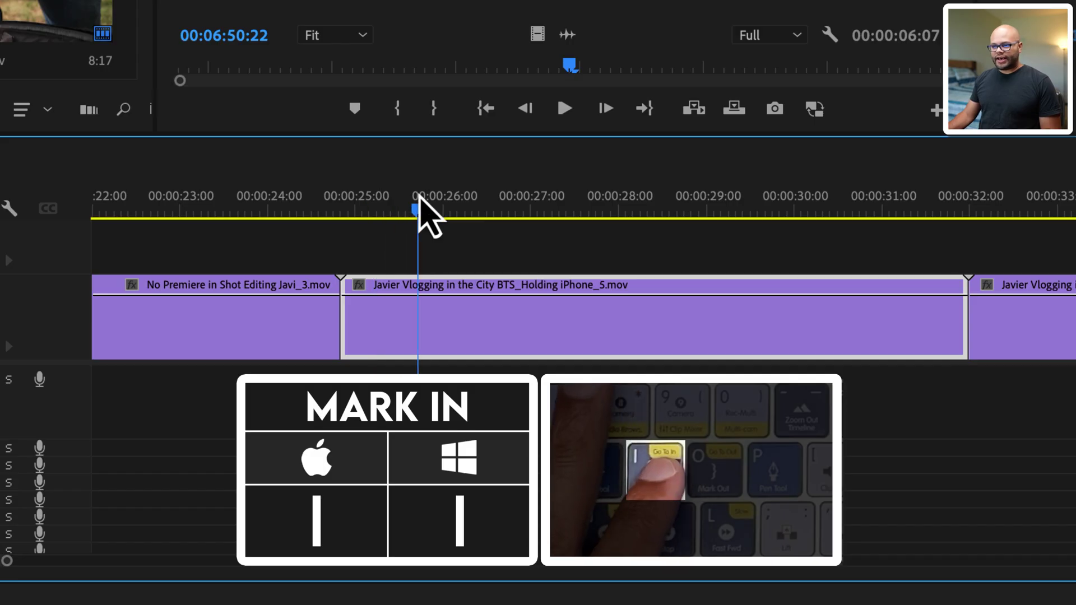
- Mark a sequence In point just before 00:00:26:00 and an Out point at 00:00:29:00
{"action": "key", "text": "i"}
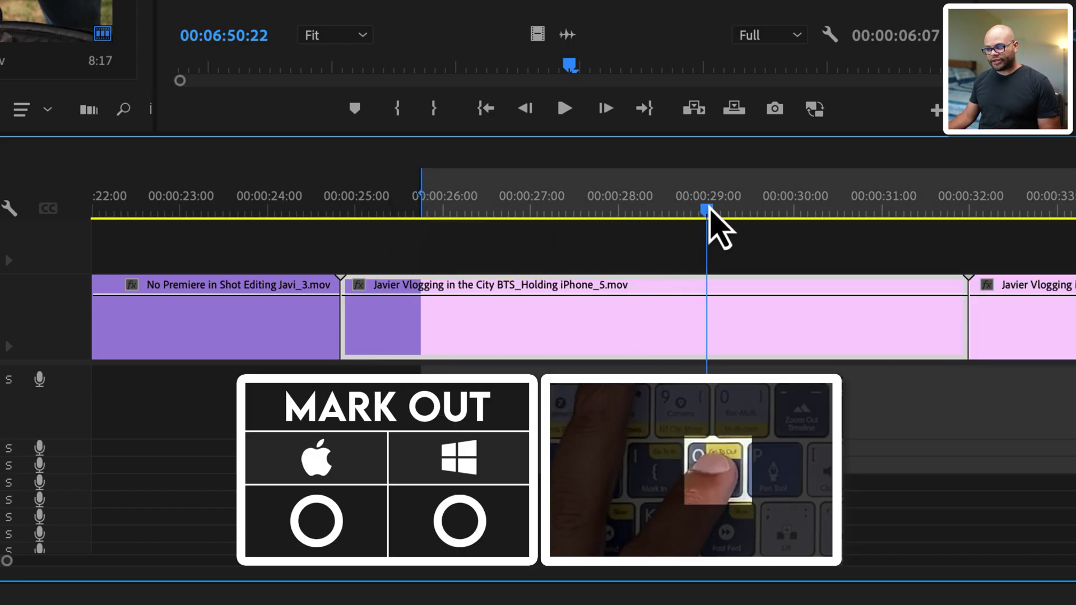
{"action": "key", "text": "o"}
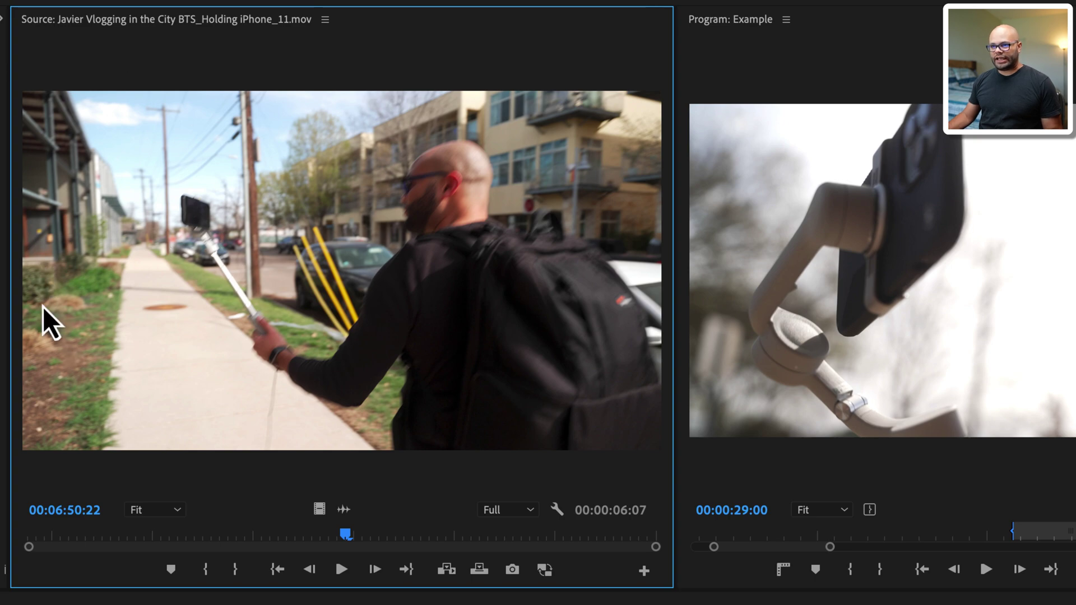
- Mark a two-second Holding iPhone_11 source range, then insert it and overwrite it into the sequence
{"action": "left_click_drag", "start_coordinate": [365, 543], "coordinate": [472, 542]}
{"action": "key", "text": "i"}
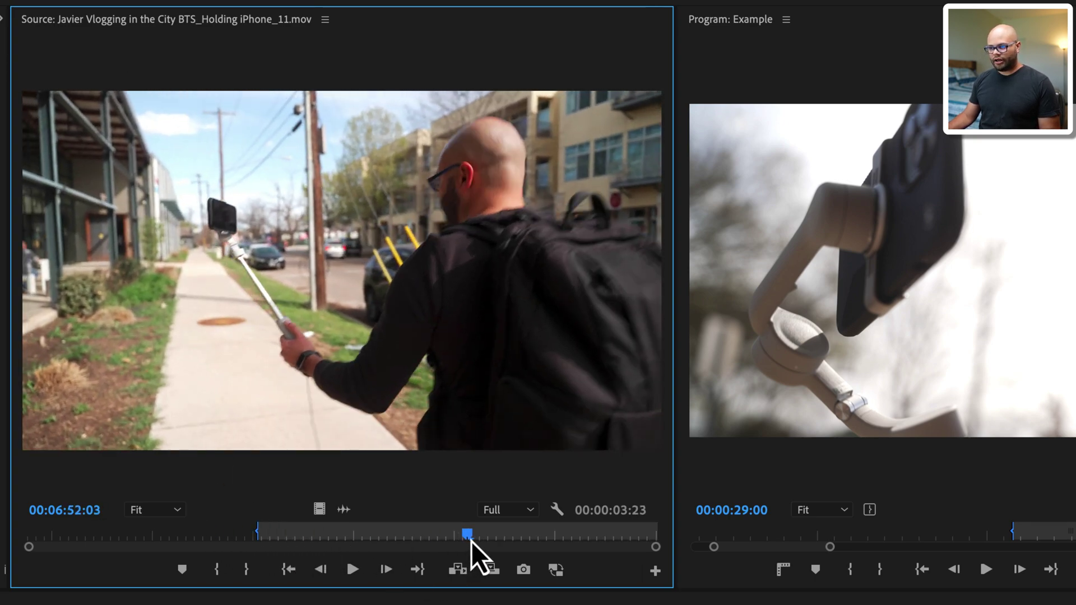
{"action": "key", "text": "o"}
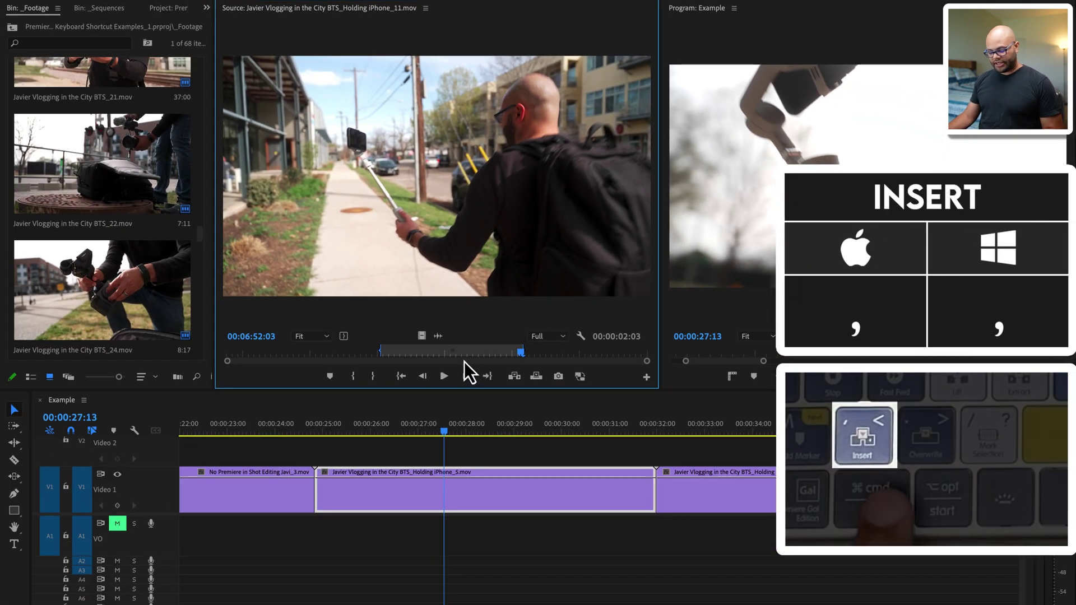
{"action": "key", "text": "comma"}
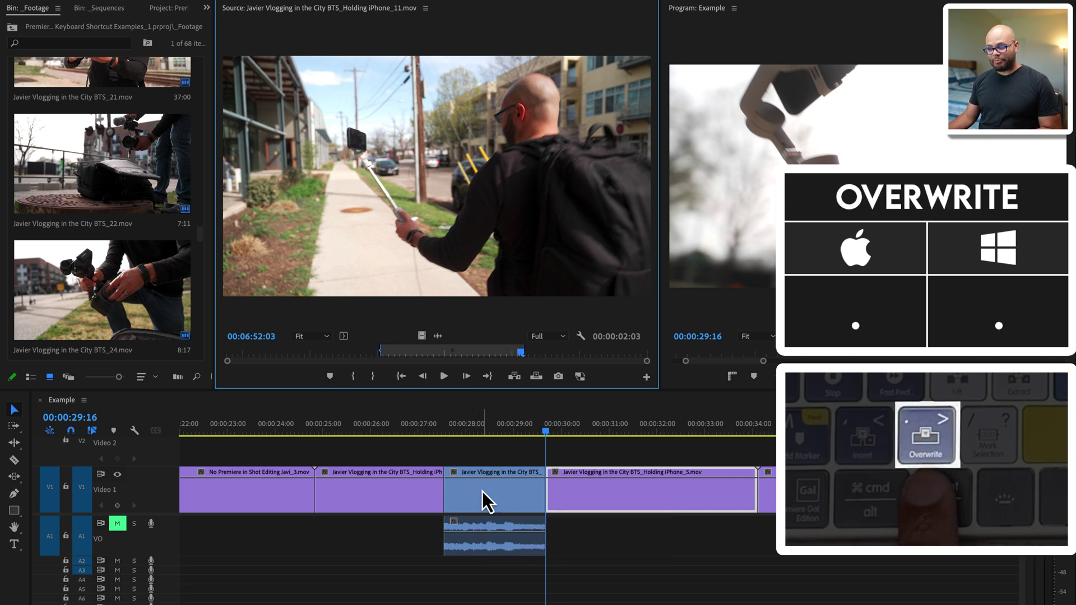
{"action": "key", "text": "period"}
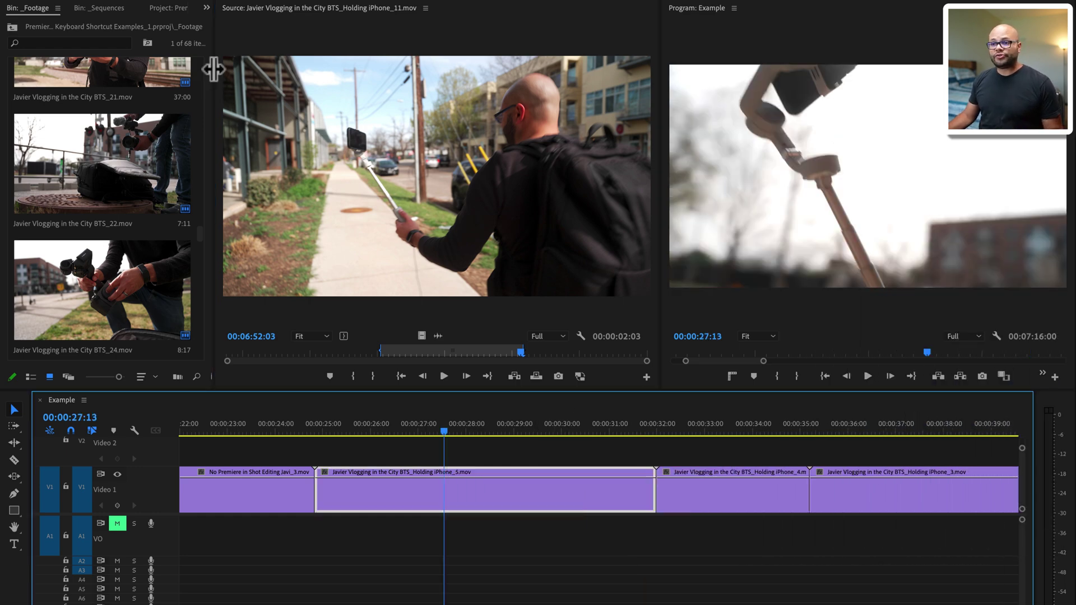
- Mark a 14:18 range on BTS_21 in the Footage bin and overwrite it into the sequence
{"action": "left_click_drag", "start_coordinate": [213, 69], "coordinate": [505, 88]}
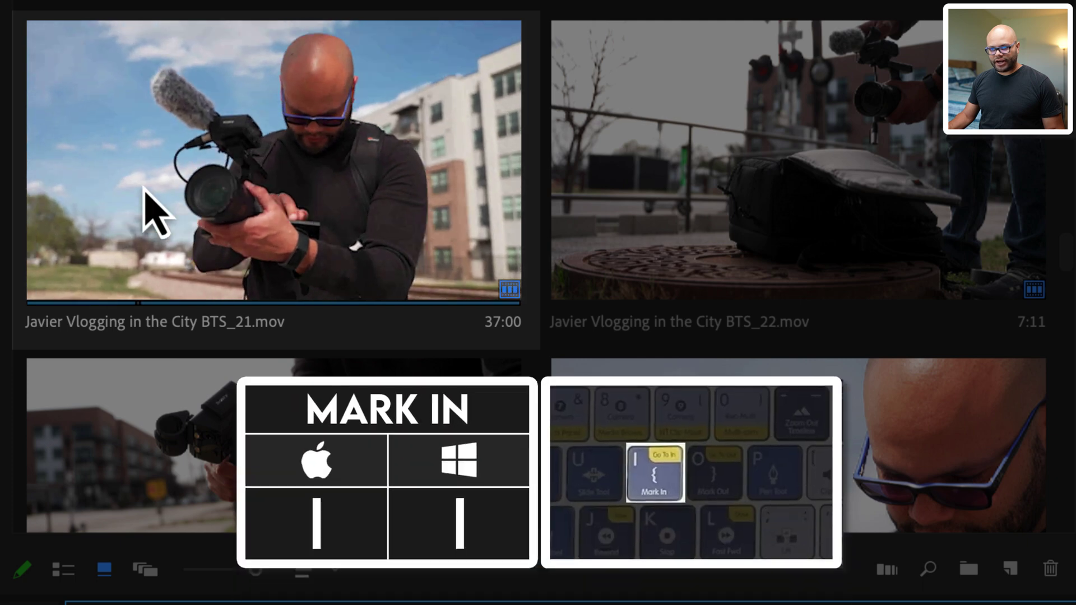
{"action": "left_click", "coordinate": [132, 215]}
{"action": "key", "text": "i"}
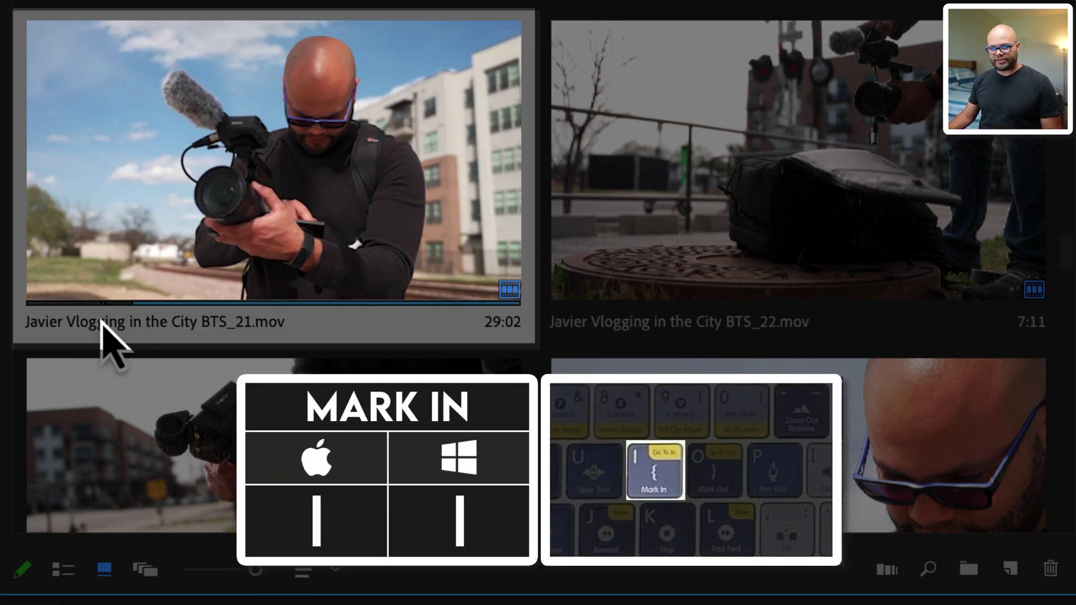
{"action": "key", "text": "o"}
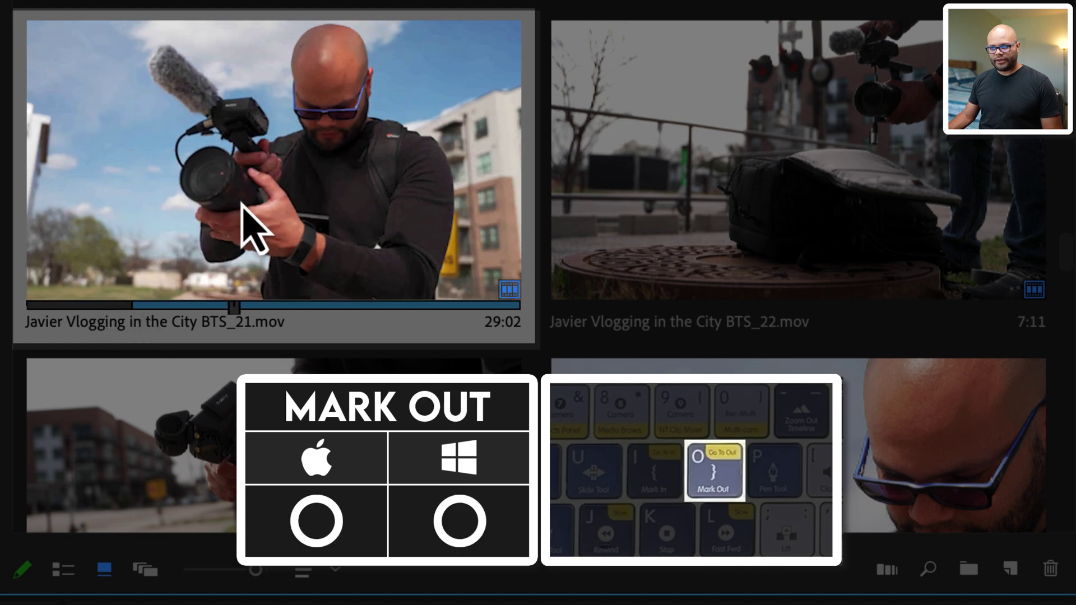
{"action": "key", "text": "o"}
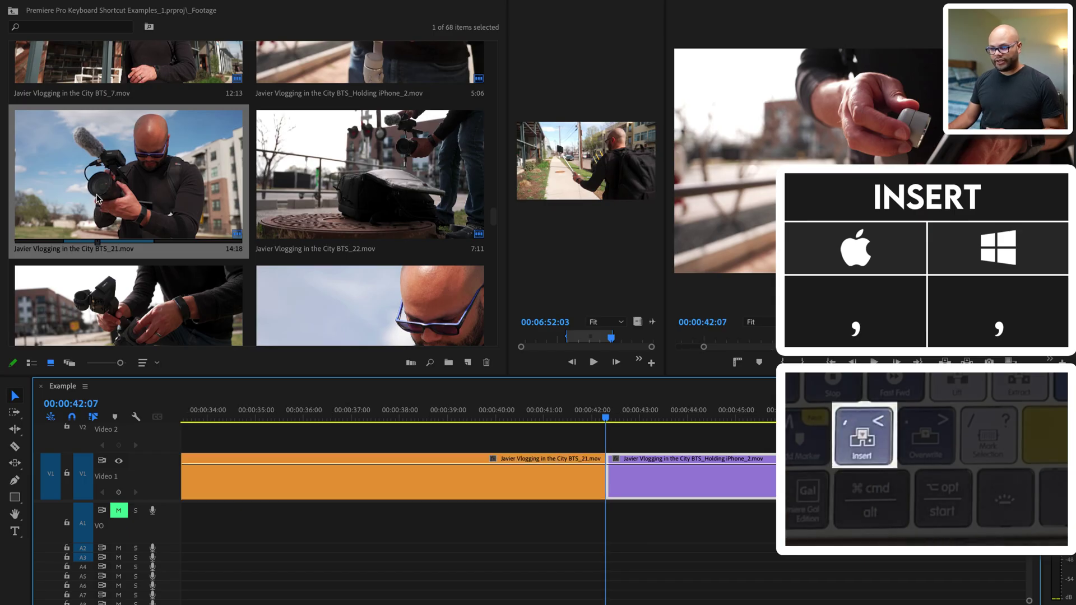
{"action": "key", "text": "minus"}
{"action": "key", "text": "minus"}
{"action": "key", "text": "minus"}
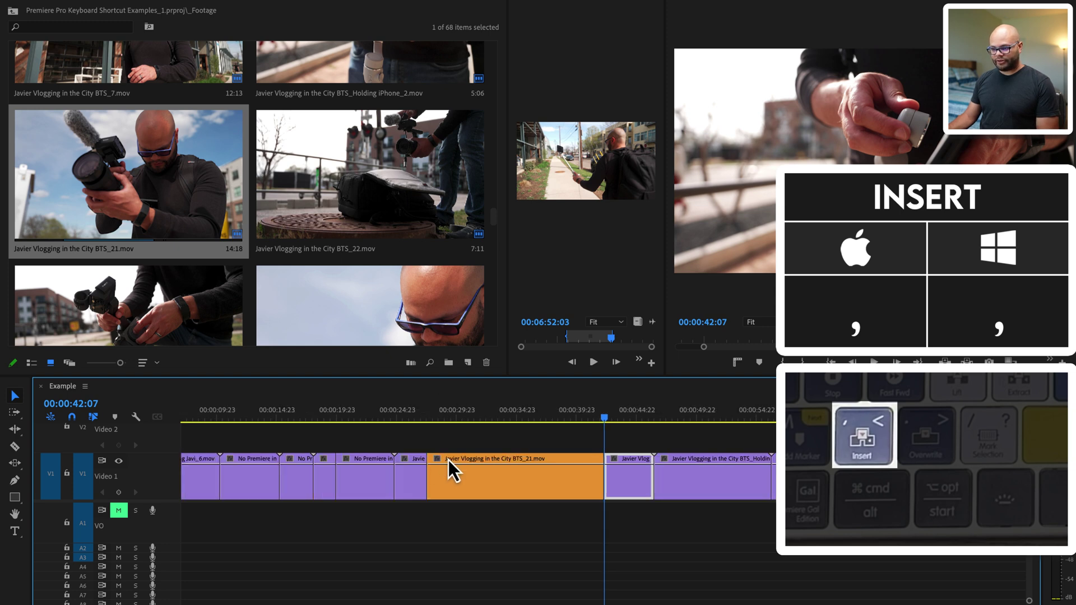
{"action": "key", "text": "period"}
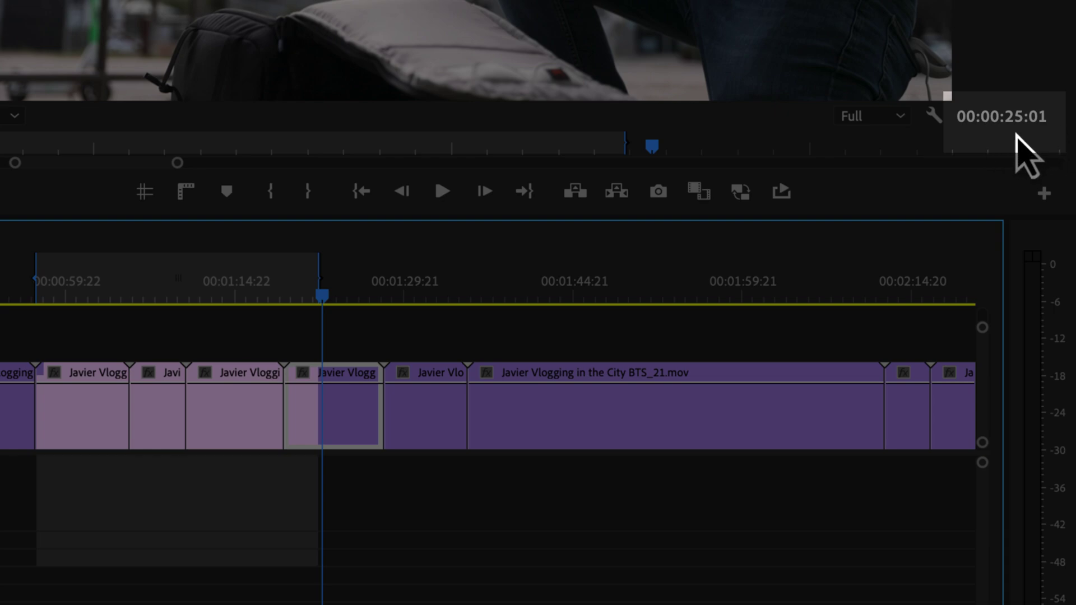
- Extend the Out point to 00:06:44:13, then jump twice between In (00:00:47:17) and Out
{"action": "left_click_drag", "start_coordinate": [319, 278], "coordinate": [462, 278]}
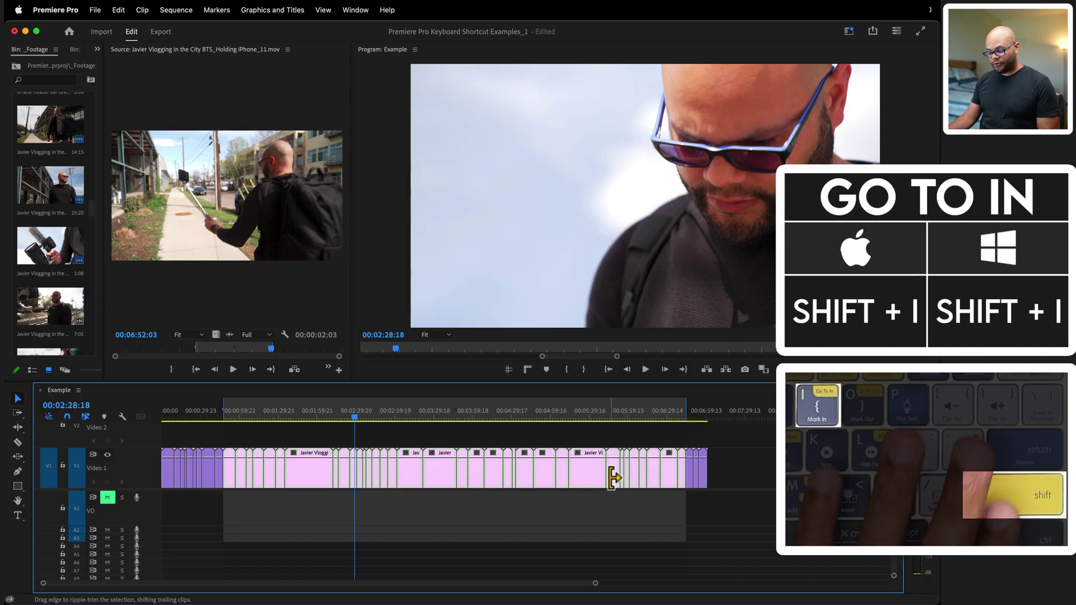
{"action": "key", "text": "shift+i"}
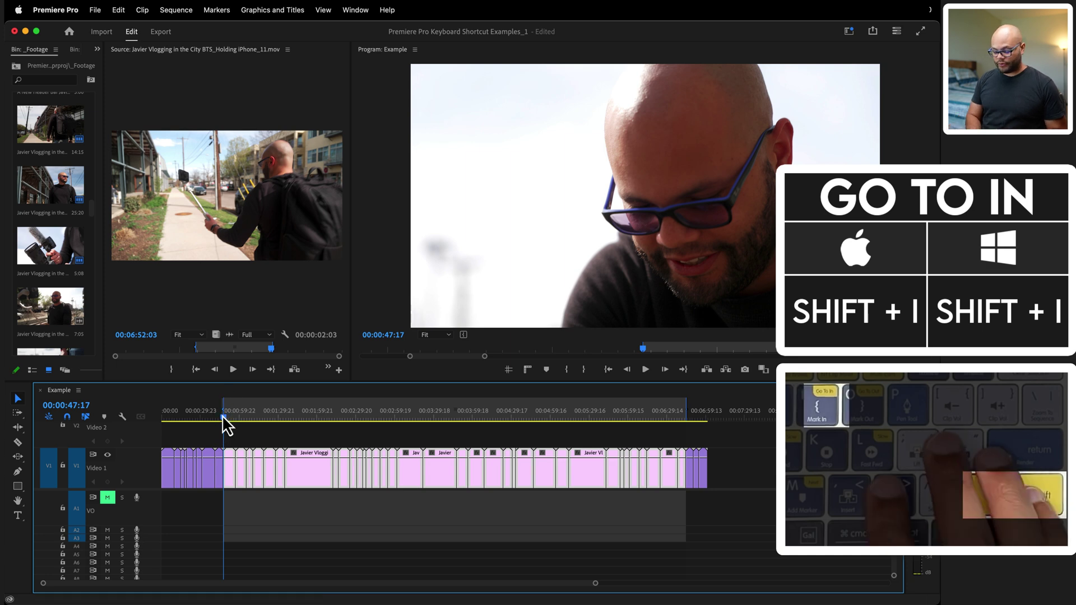
{"action": "key", "text": "shift+o"}
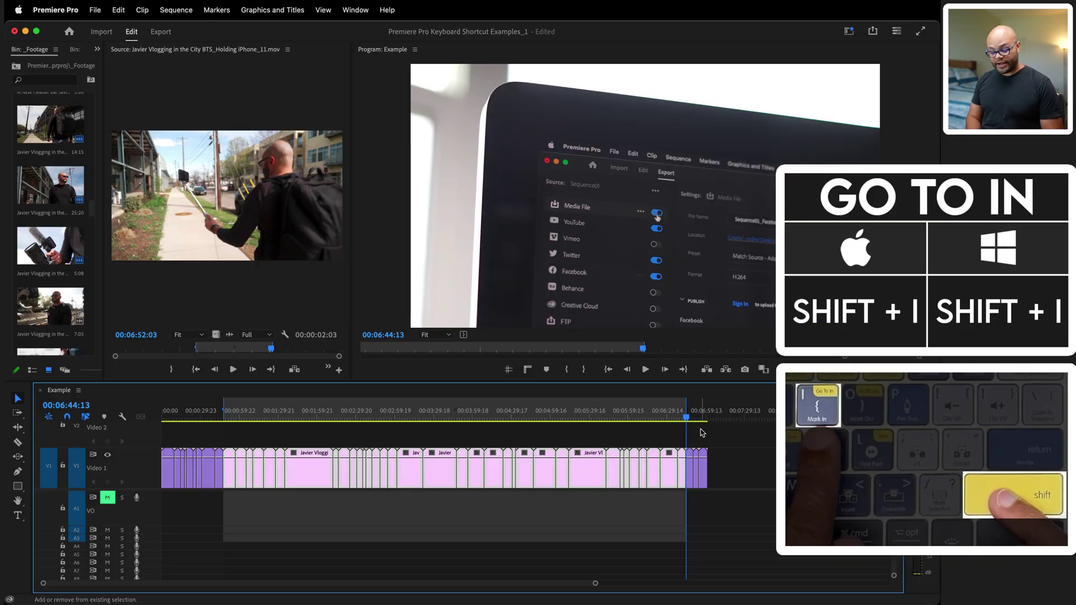
{"action": "key", "text": "shift+i"}
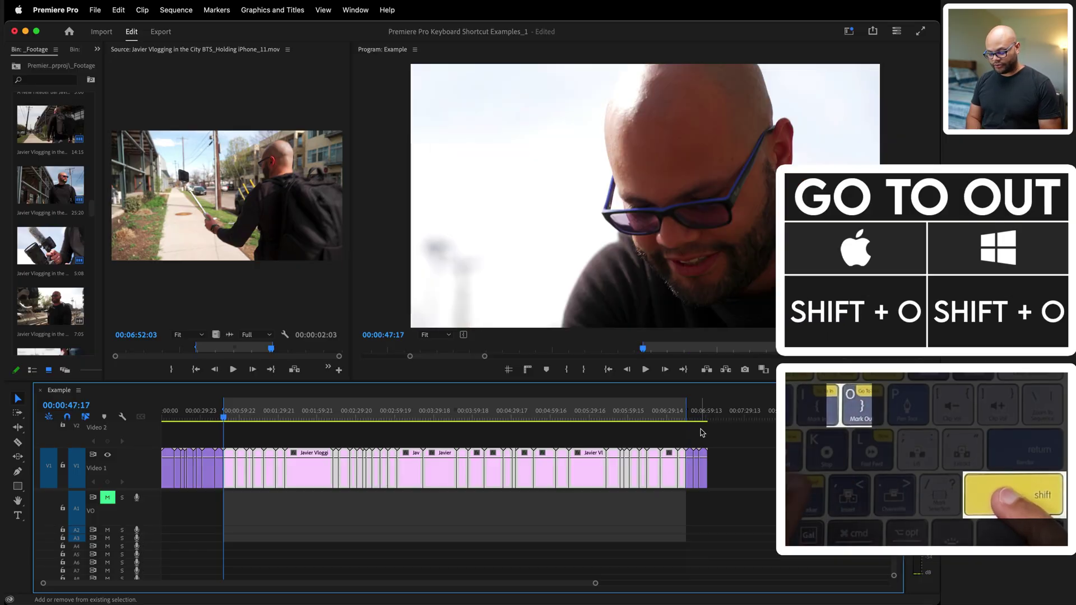
{"action": "key", "text": "shift+o"}
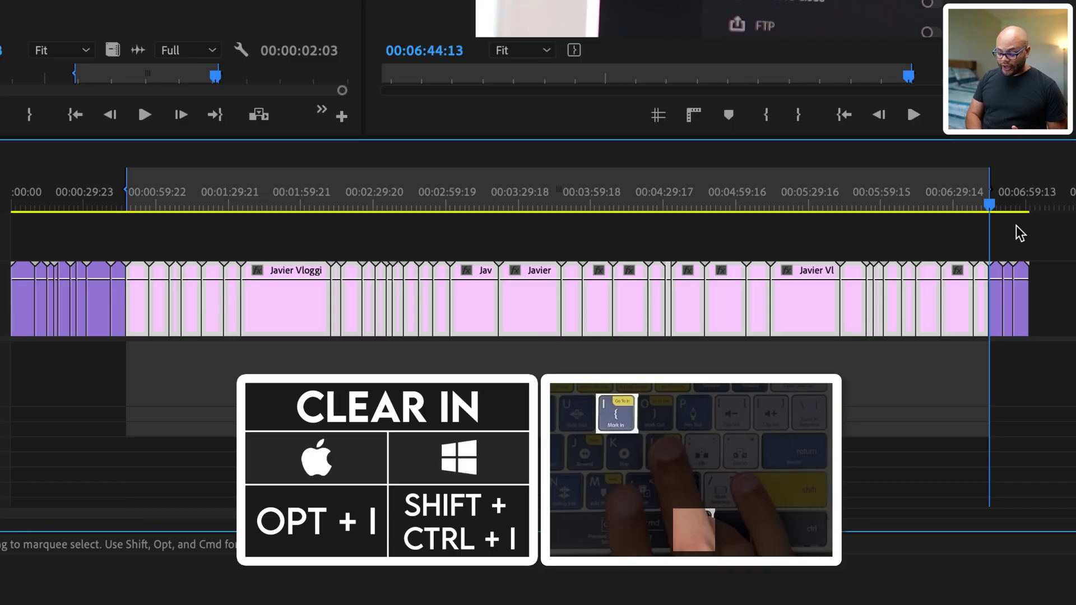
- Clear the In and Out points one by one, undo that, then clear both with Opt+X
{"action": "key", "text": "alt+i"}
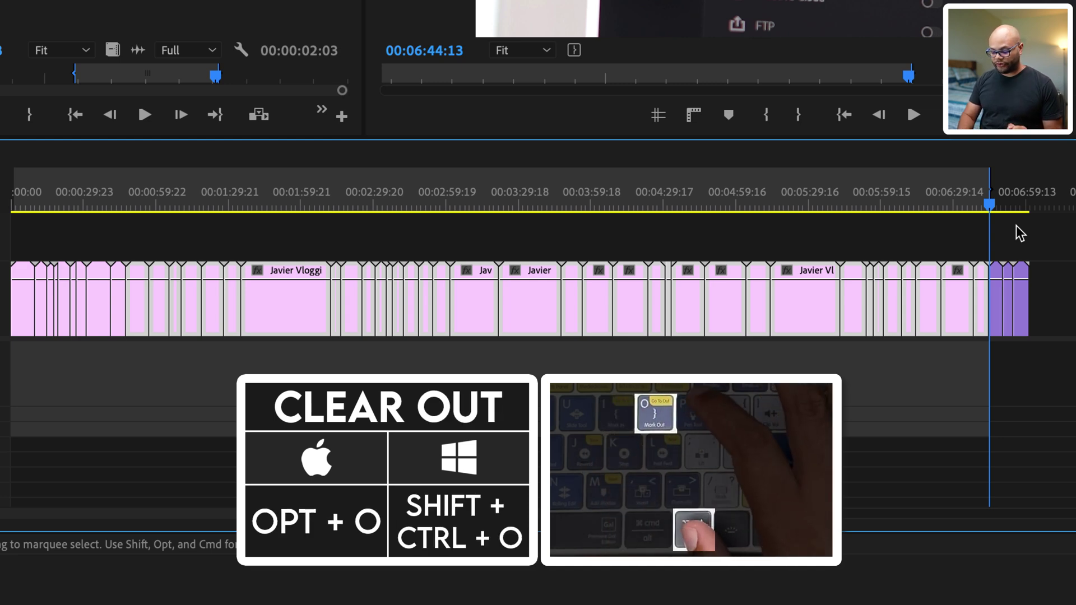
{"action": "key", "text": "alt+o"}
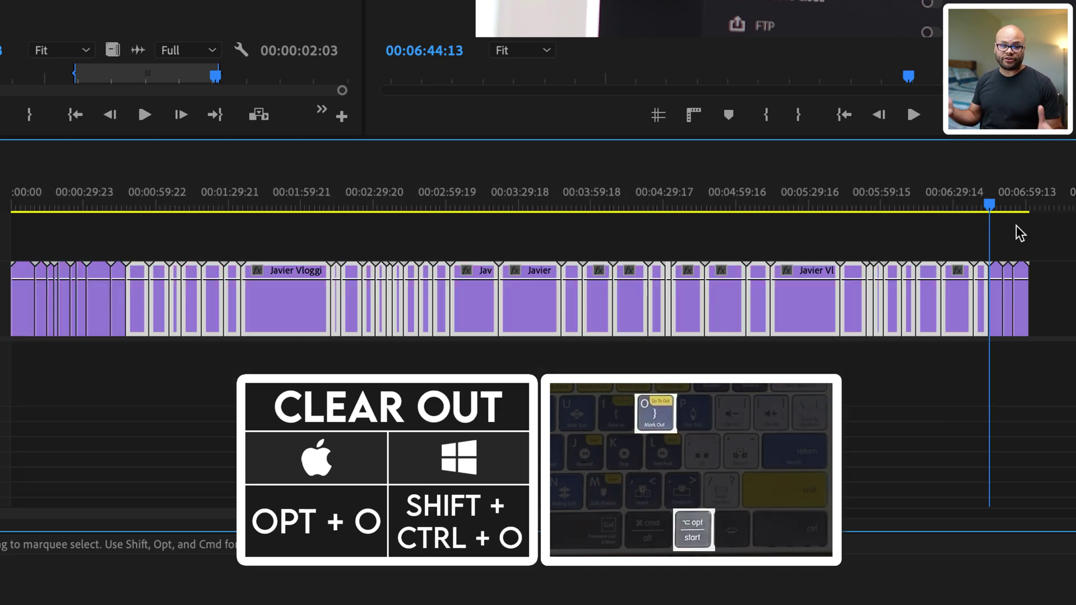
{"action": "key", "text": "super+z"}
{"action": "key", "text": "super+z"}
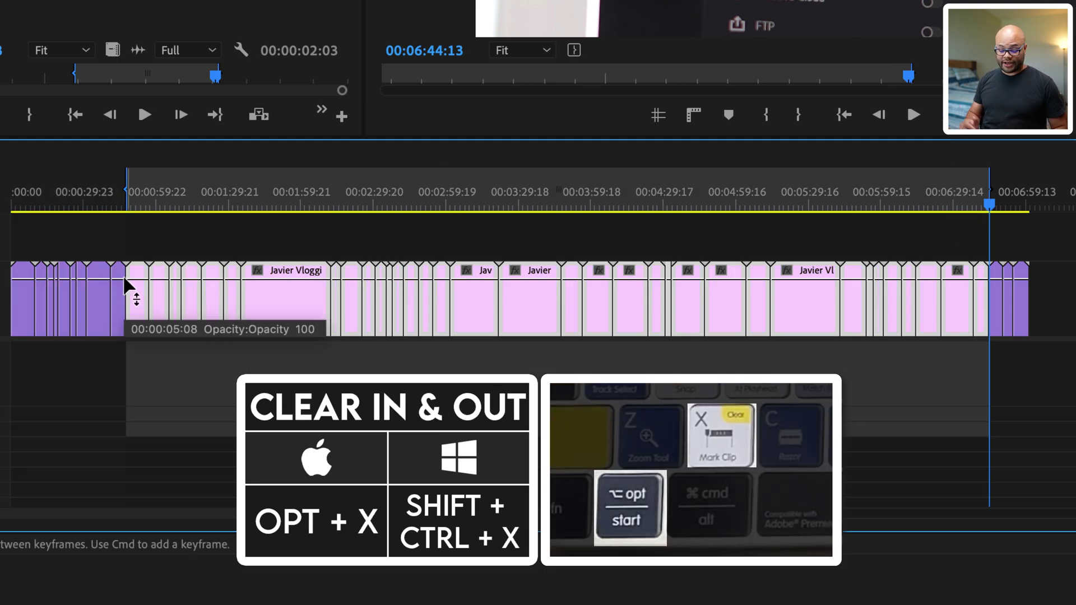
{"action": "key", "text": "alt+x"}
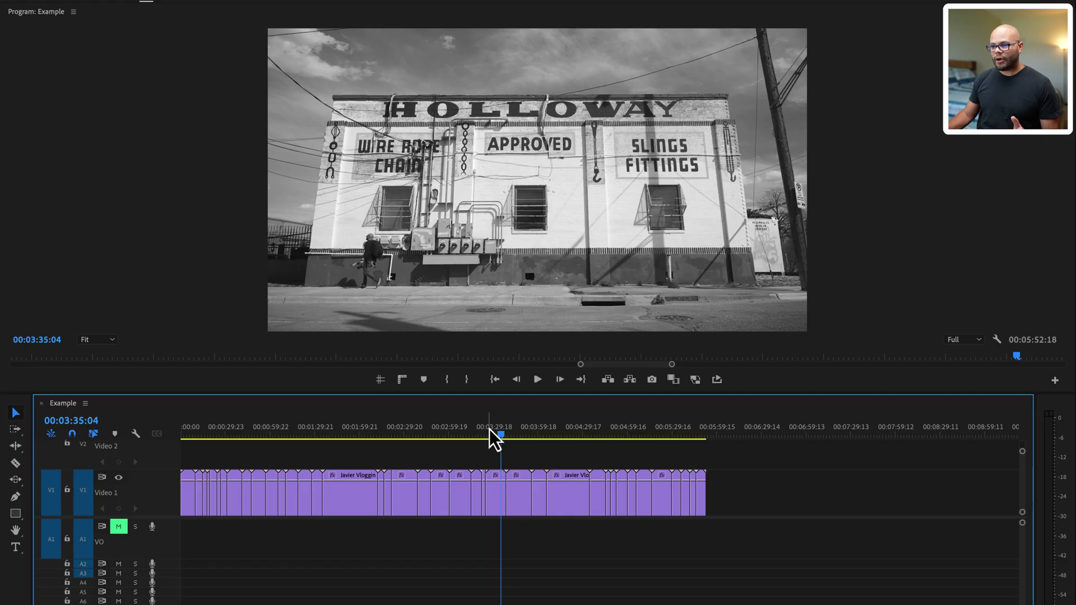
- Mark an In/Out range from about 02:52 to 03:33:12 and open the Sequence menu's render options
{"action": "left_click", "coordinate": [437, 438]}
{"action": "key", "text": "i"}
{"action": "left_click", "coordinate": [494, 438]}
{"action": "key", "text": "o"}
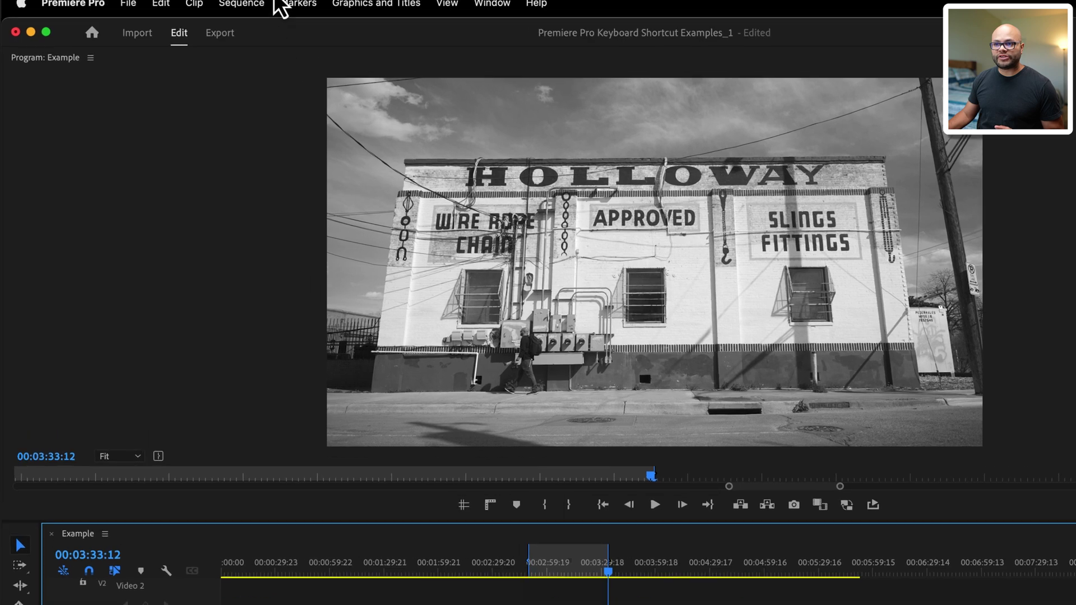
{"action": "left_click", "coordinate": [268, 3]}
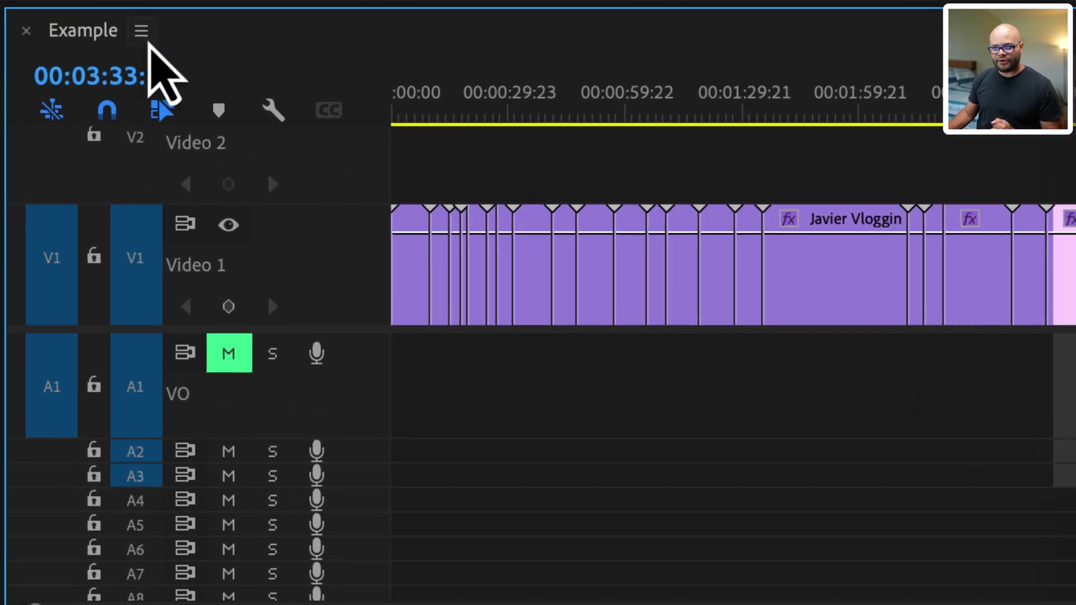
- Show the work area bar above the timeline and slide it earlier in the sequence
{"action": "left_click", "coordinate": [142, 31]}
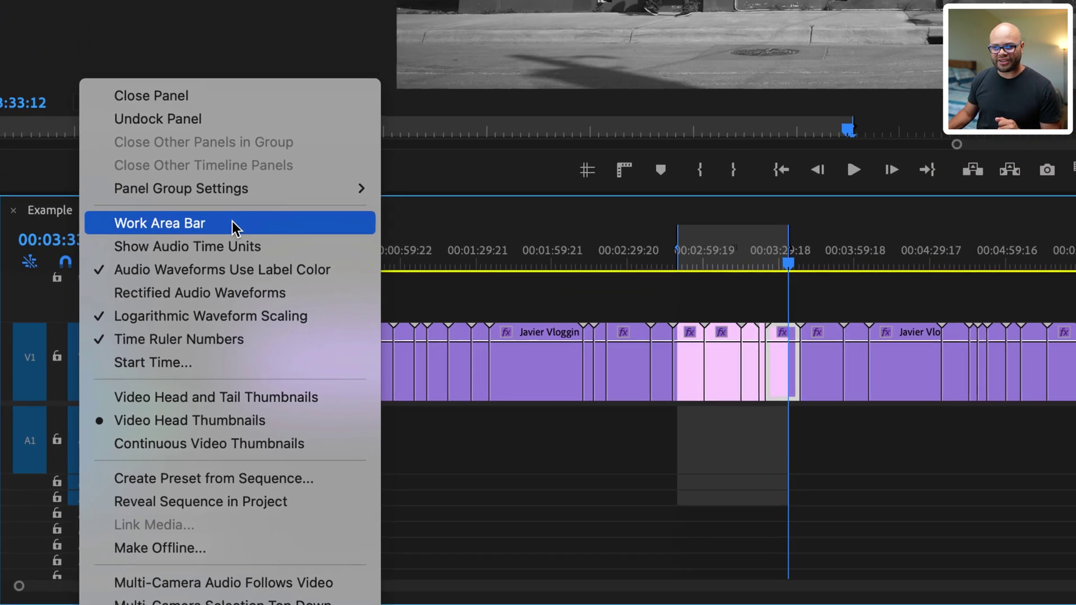
{"action": "left_click", "coordinate": [359, 47]}
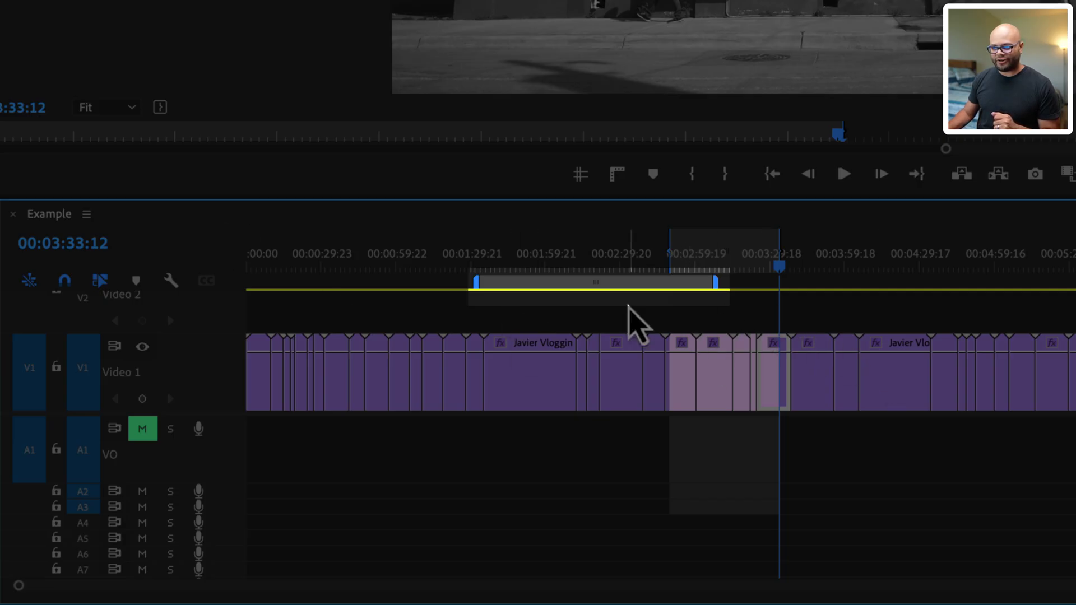
{"action": "left_click_drag", "start_coordinate": [598, 291], "coordinate": [482, 297]}
{"action": "left_click_drag", "start_coordinate": [493, 263], "coordinate": [421, 250]}
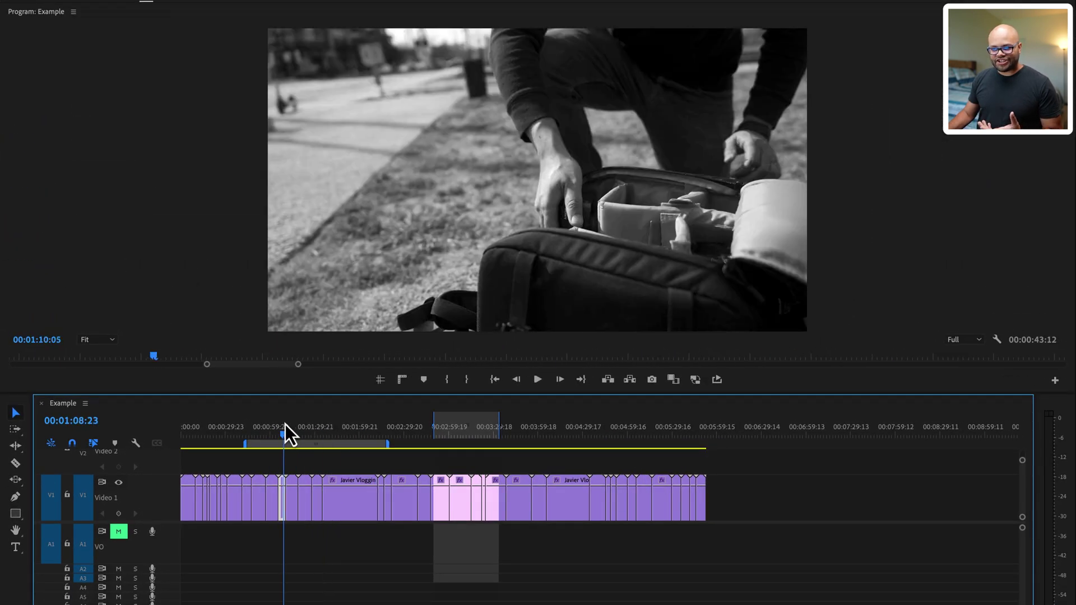
{"action": "left_click_drag", "start_coordinate": [284, 425], "coordinate": [305, 424]}
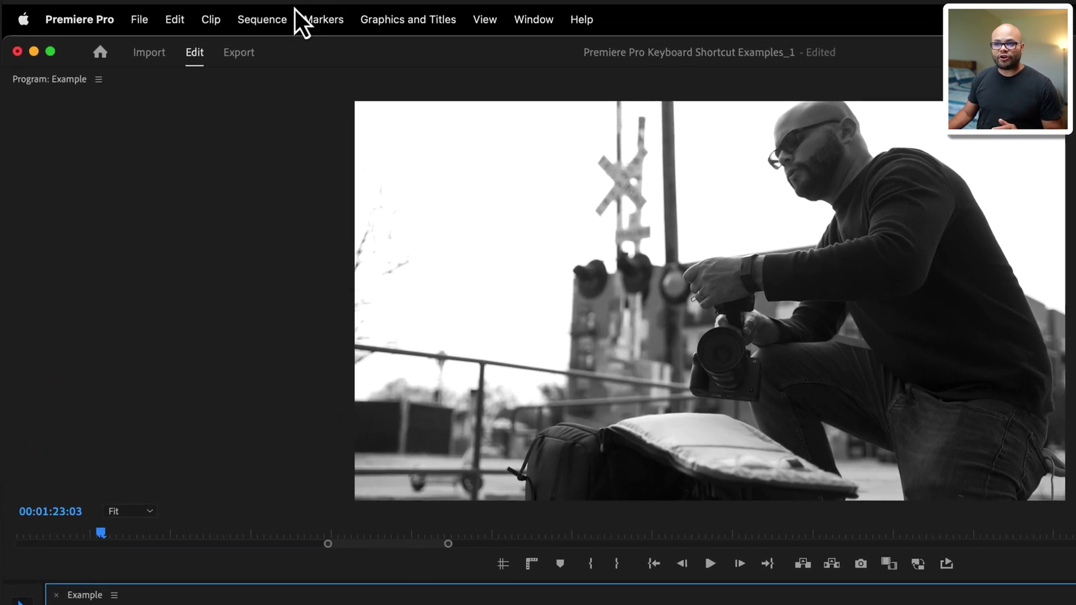
{"action": "left_click", "coordinate": [262, 19]}
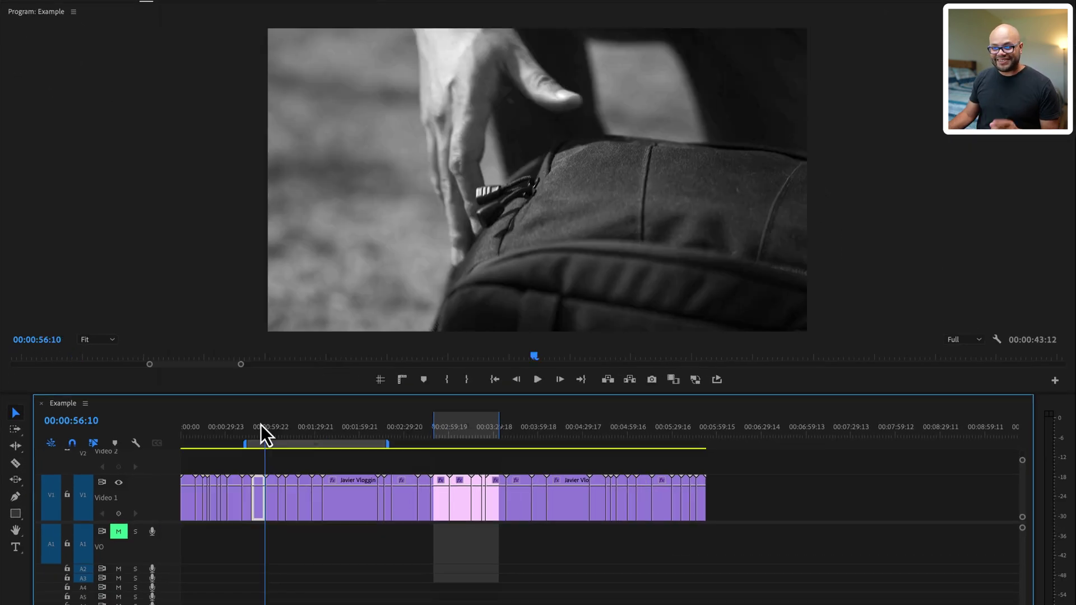
- Set the work area start at 00:00:26:08 and its end at 00:02:27:02
{"action": "left_click_drag", "start_coordinate": [261, 425], "coordinate": [221, 428]}
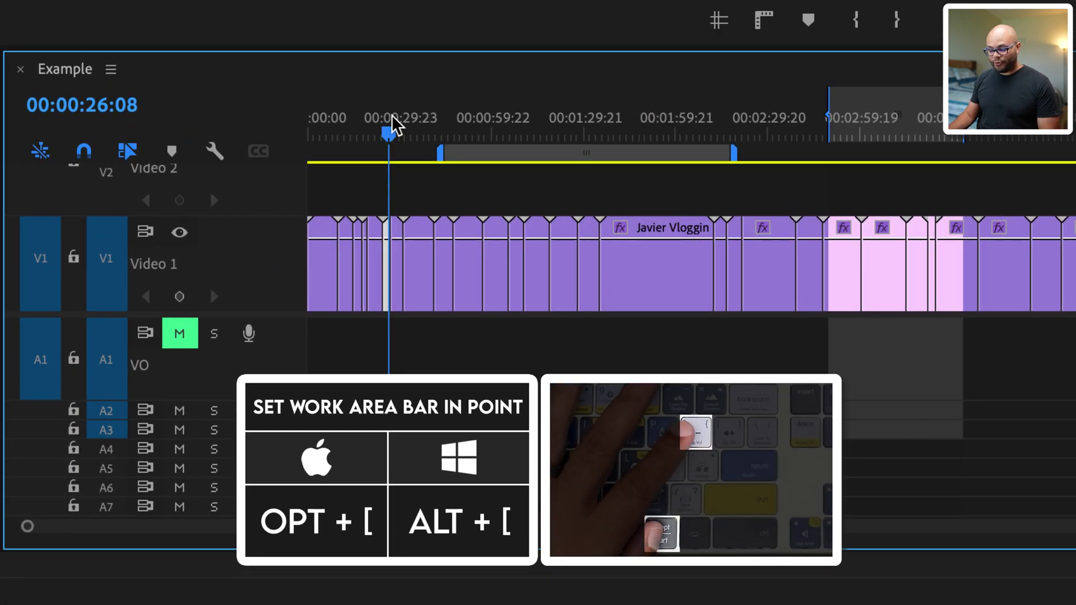
{"action": "key", "text": "alt+bracketleft"}
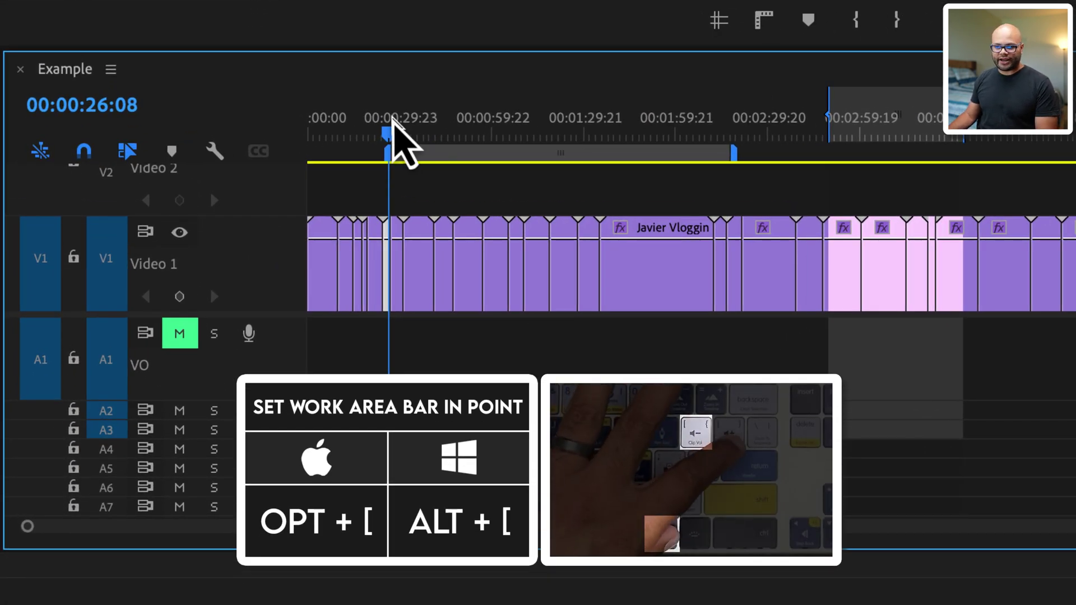
{"action": "left_click_drag", "start_coordinate": [448, 136], "coordinate": [758, 123]}
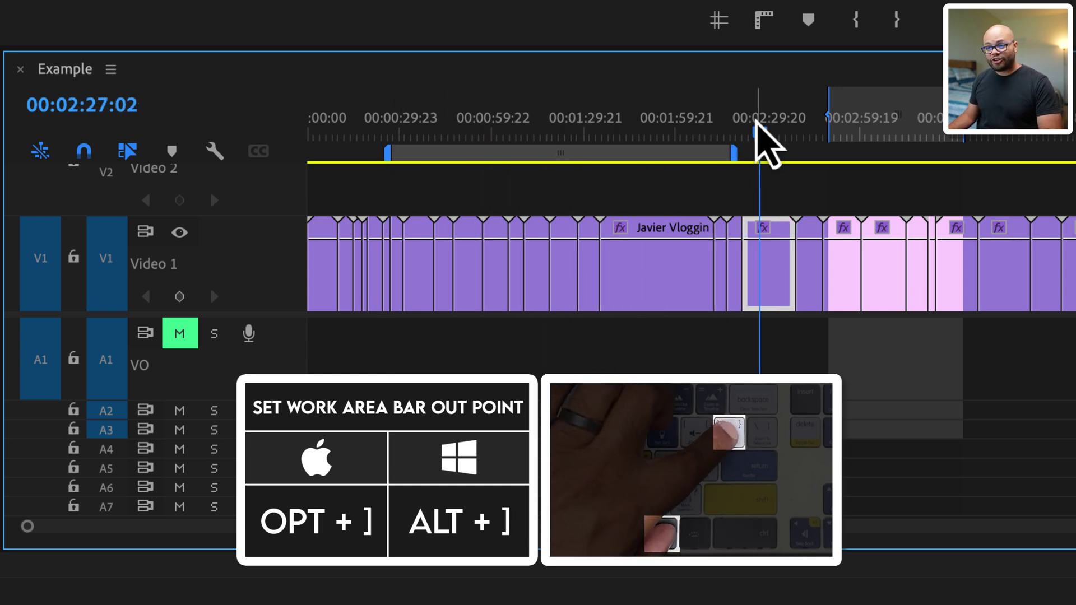
{"action": "key", "text": "alt+bracketright"}
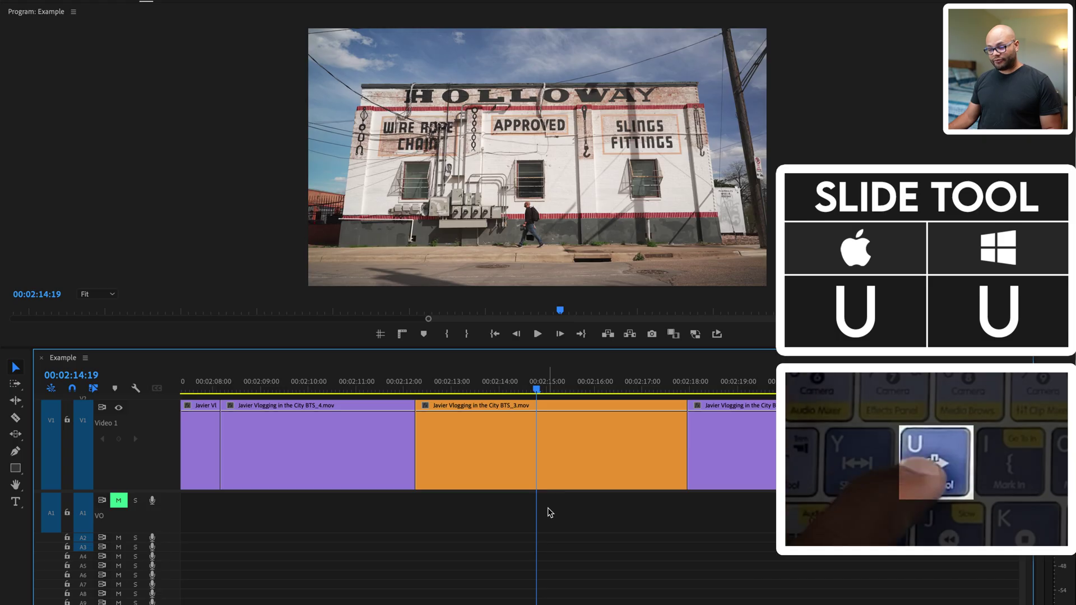
- Slide the orange BTS_3 clip 15 frames earlier with the Slide tool, then marquee-select the clips to its right
{"action": "key", "text": "u"}
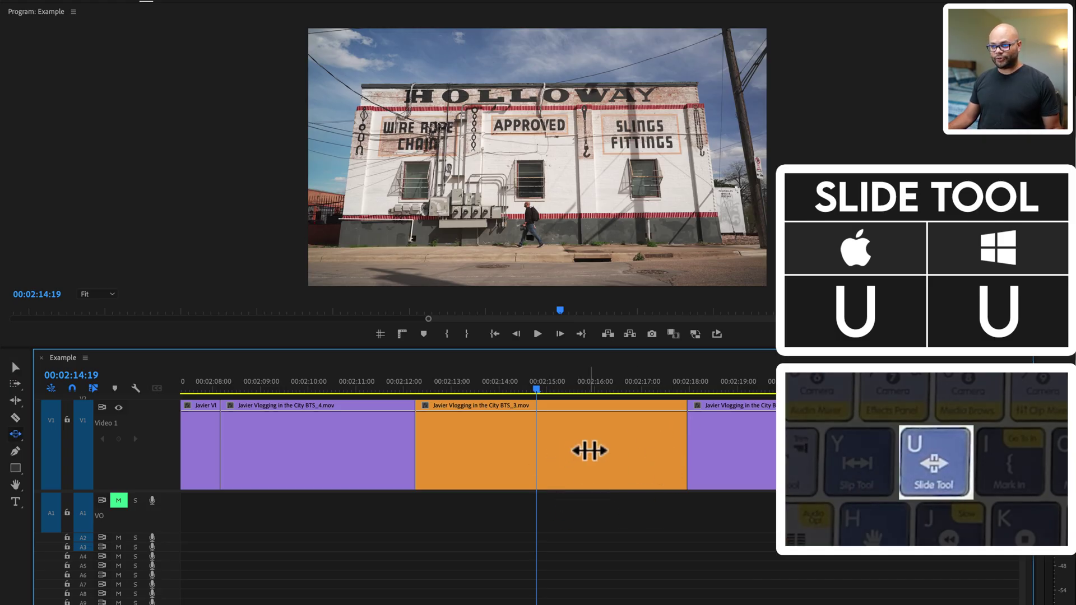
{"action": "left_click_drag", "start_coordinate": [590, 451], "coordinate": [526, 432]}
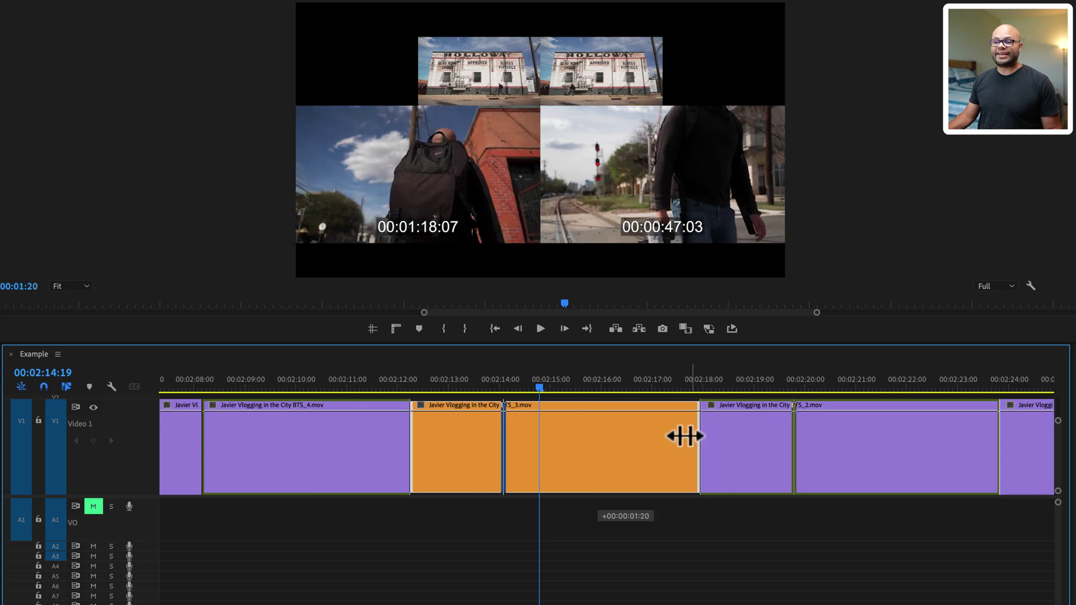
{"action": "key", "text": "minus"}
{"action": "key", "text": "minus"}
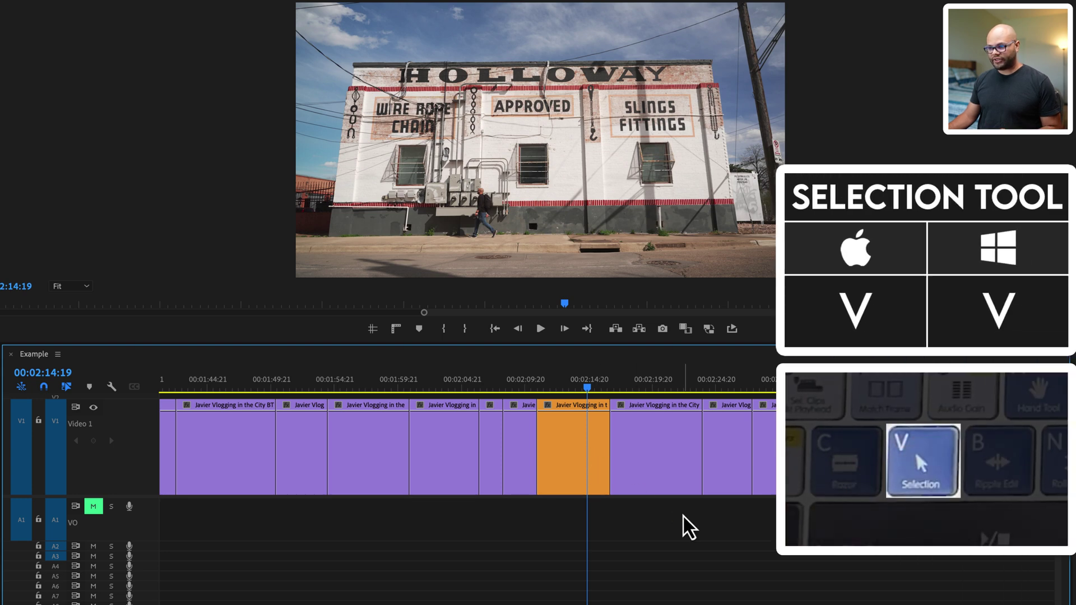
{"action": "left_click_drag", "start_coordinate": [601, 476], "coordinate": [465, 455]}
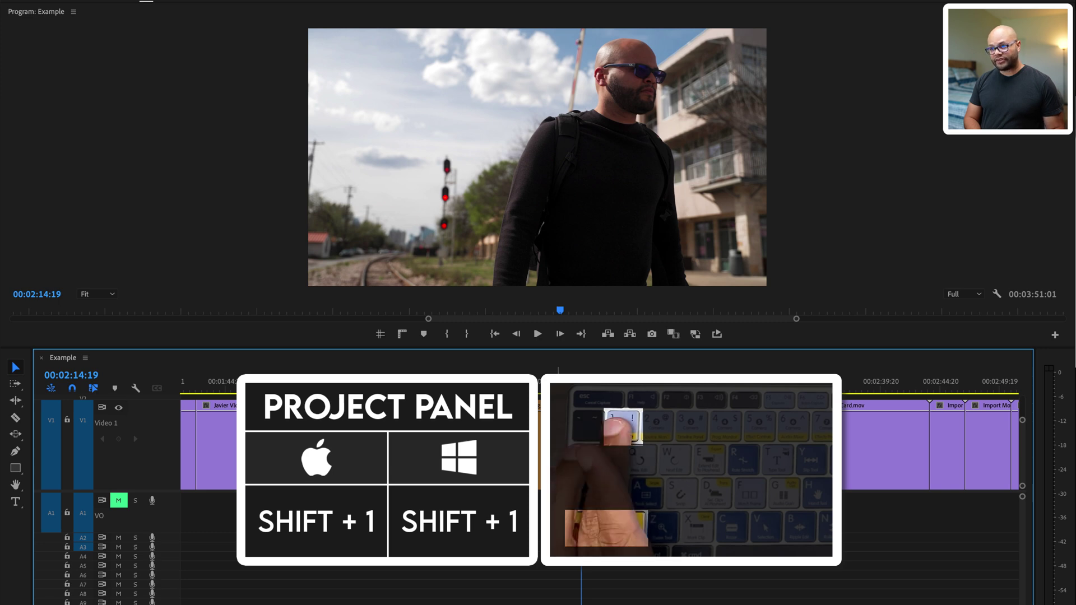
- Make a 5:17 subclip named Example A.Subclip003 from the orange clip at 00:02:10:01
{"action": "key", "text": "shift+1"}
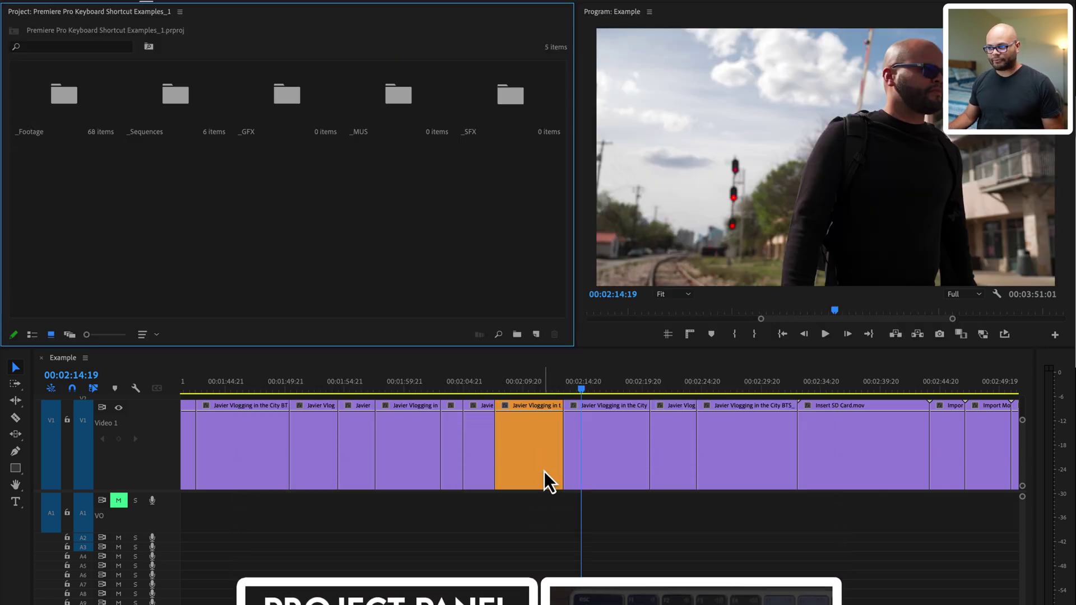
{"action": "left_click", "coordinate": [526, 388]}
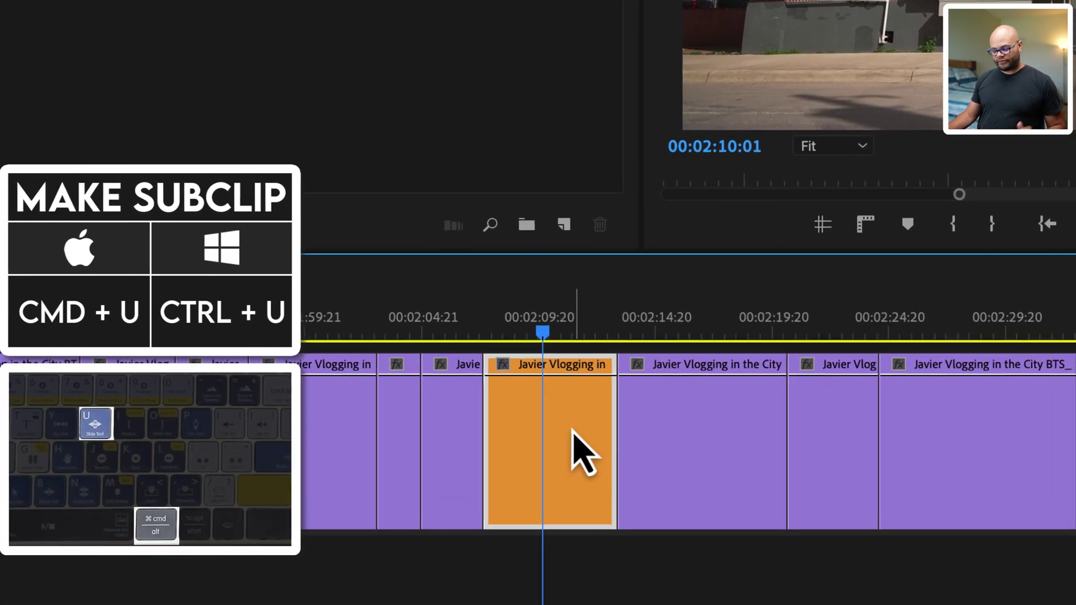
{"action": "key", "text": "super+u"}
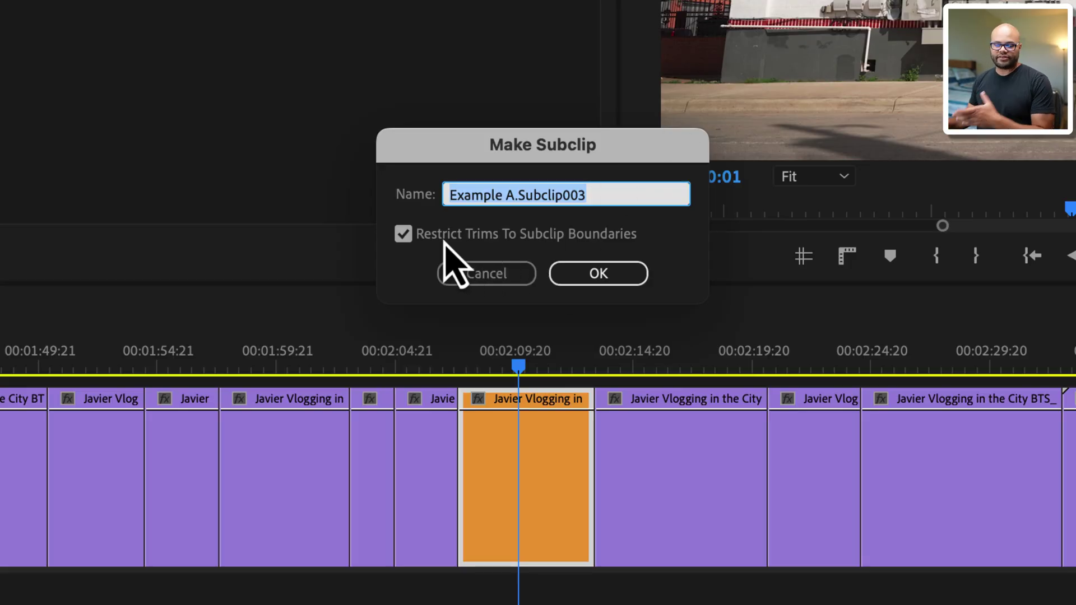
{"action": "left_click", "coordinate": [598, 273]}
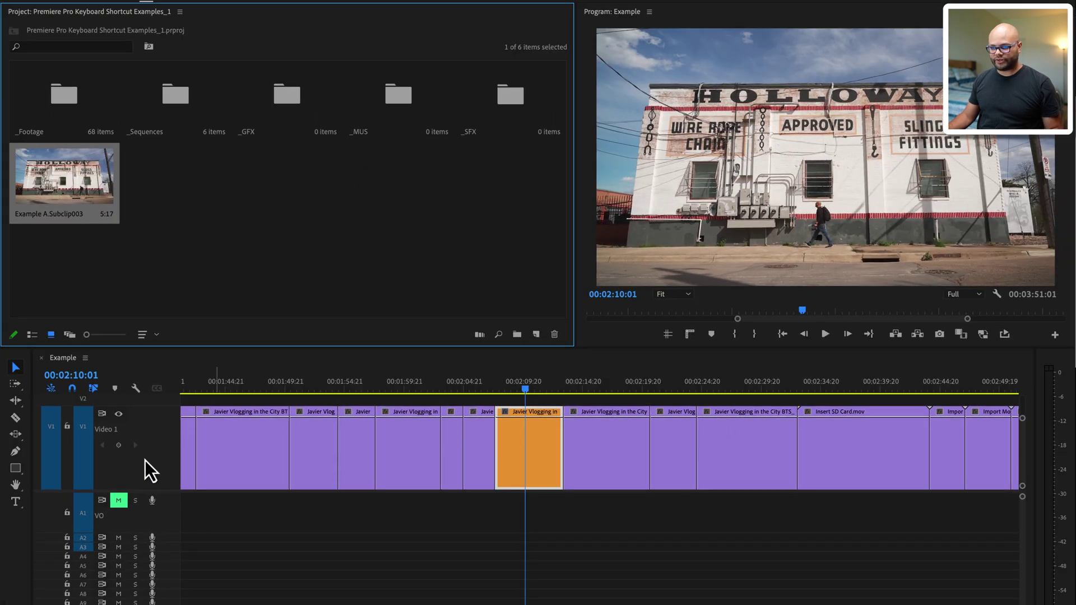
{"action": "left_click", "coordinate": [173, 286]}
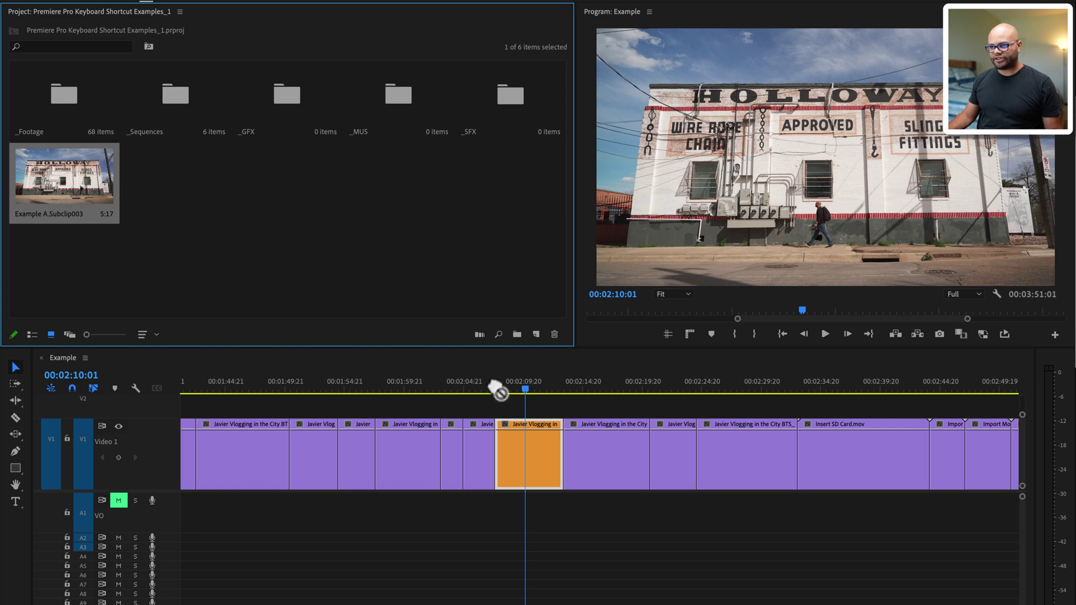
- Place Example A.Subclip003 on Video 2 above the orange clip and slip its content 6 frames
{"action": "mouse_move", "coordinate": [496, 389]}
{"action": "left_mouse_down"}
{"action": "mouse_move", "coordinate": [516, 408]}
{"action": "mouse_move", "coordinate": [496, 410]}
{"action": "left_mouse_up"}
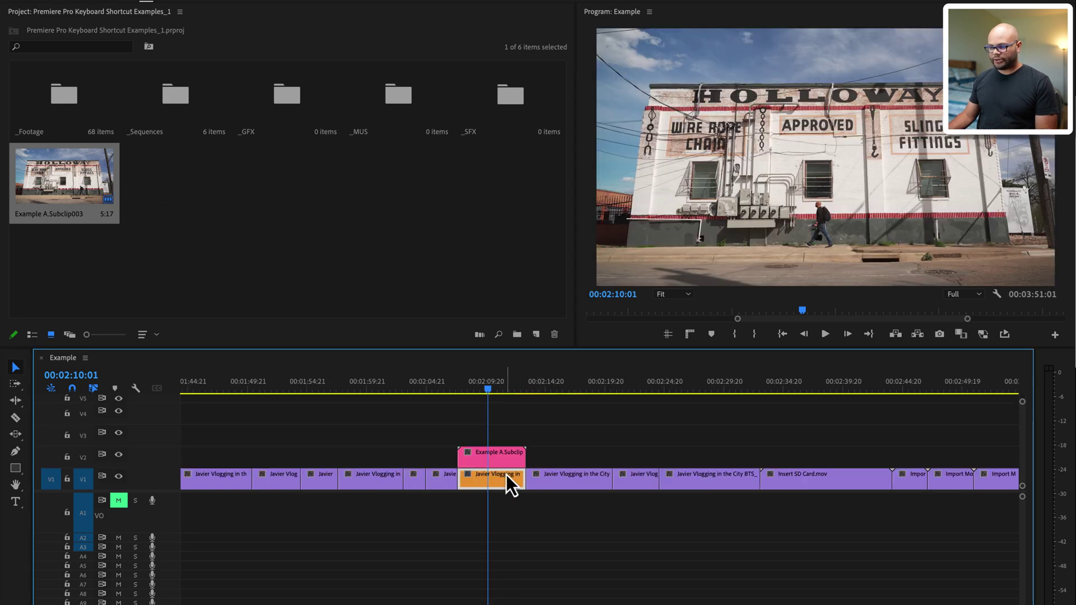
{"action": "key", "text": "="}
{"action": "key", "text": "="}
{"action": "key", "text": "="}
{"action": "left_click_drag", "start_coordinate": [361, 455], "coordinate": [288, 447]}
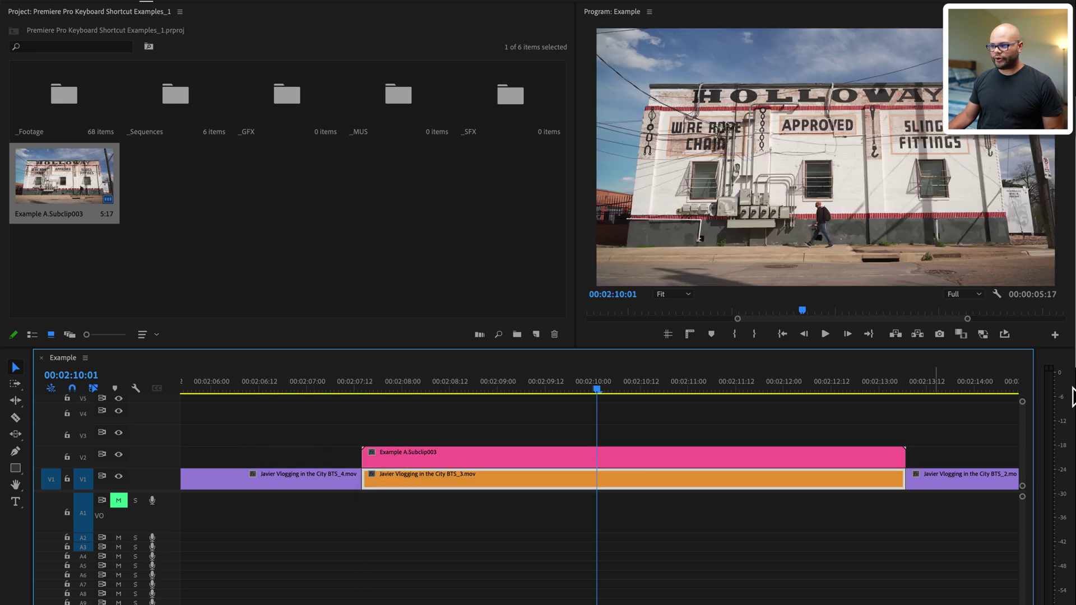
- Roll the BTS_4/BTS_3 cut earlier and the BTS_3/BTS_2 cut later
{"action": "mouse_move", "coordinate": [906, 460]}
{"action": "left_mouse_down"}
{"action": "mouse_move", "coordinate": [917, 456]}
{"action": "mouse_move", "coordinate": [886, 455]}
{"action": "mouse_move", "coordinate": [920, 455]}
{"action": "mouse_move", "coordinate": [906, 457]}
{"action": "left_mouse_up"}
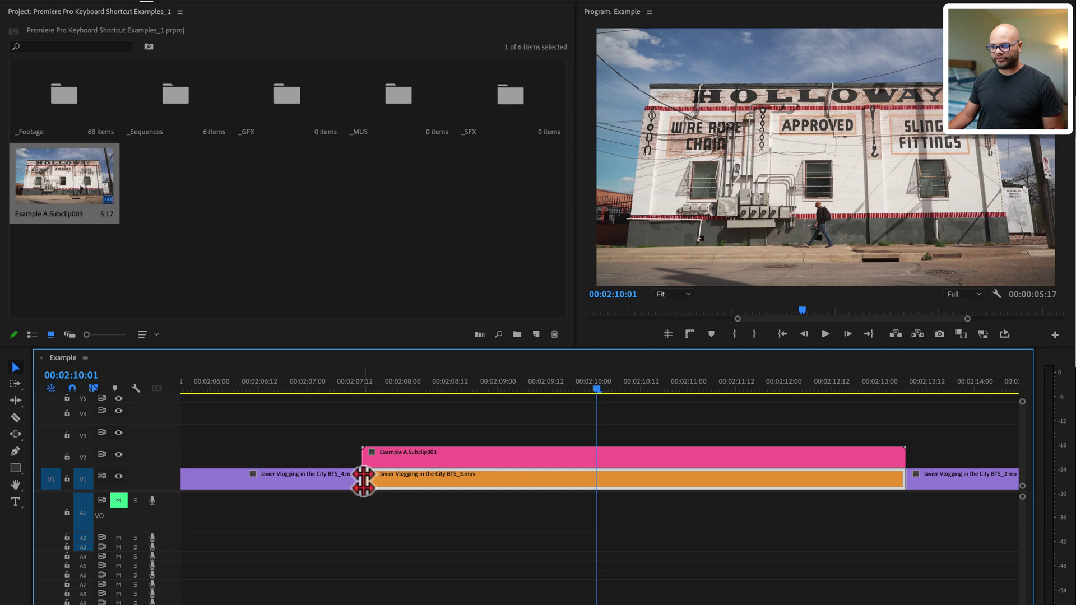
{"action": "left_click_drag", "start_coordinate": [363, 481], "coordinate": [242, 481]}
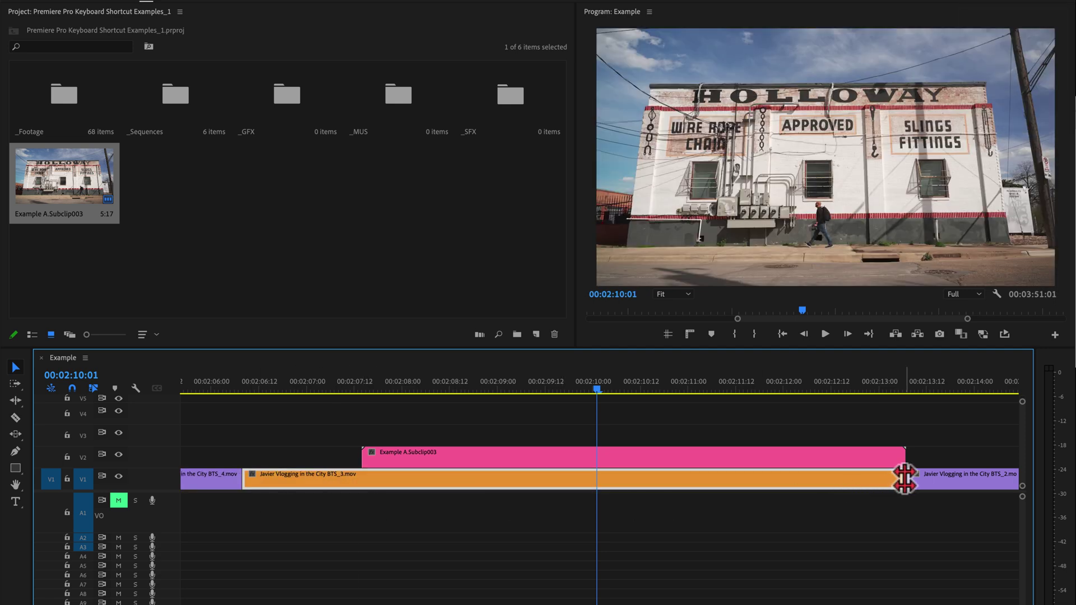
{"action": "left_click_drag", "start_coordinate": [904, 478], "coordinate": [953, 479]}
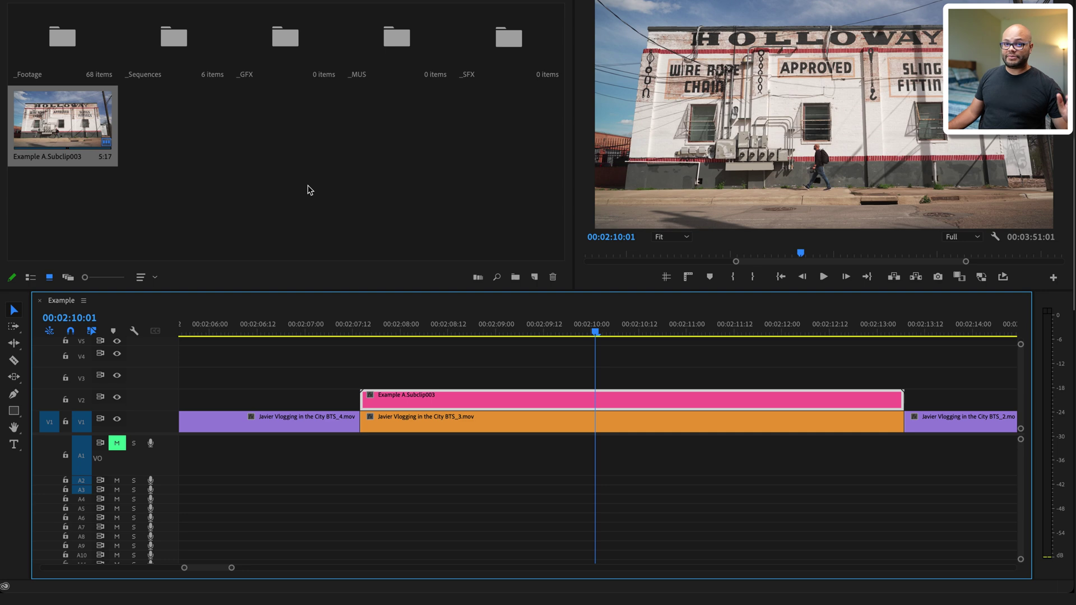
- Turn the selected Video 1 clips into Example_Sub_01.00, put it on Video 3, and open it
{"action": "left_click", "coordinate": [718, 370]}
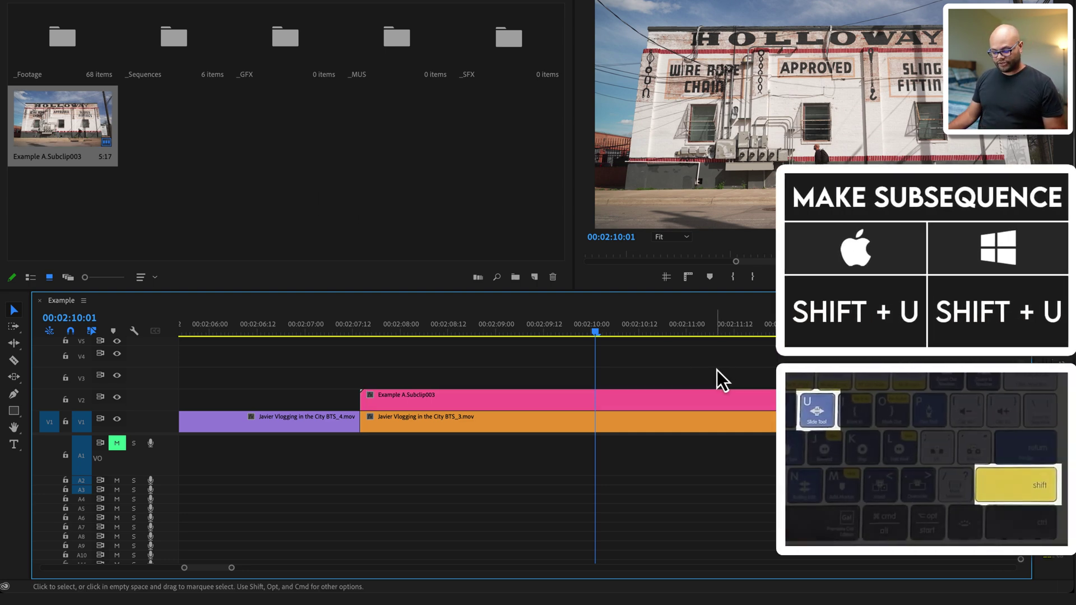
{"action": "key", "text": "minus"}
{"action": "key", "text": "minus"}
{"action": "key", "text": "minus"}
{"action": "key", "text": "minus"}
{"action": "key", "text": "minus"}
{"action": "left_click_drag", "start_coordinate": [714, 370], "coordinate": [463, 428]}
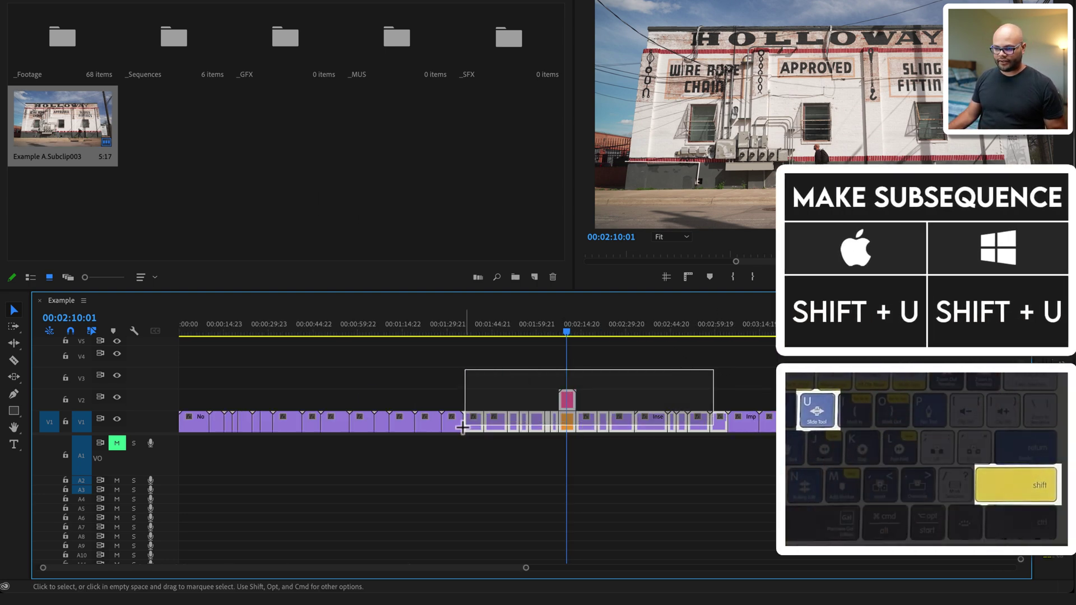
{"action": "left_click_drag", "start_coordinate": [284, 462], "coordinate": [285, 464]}
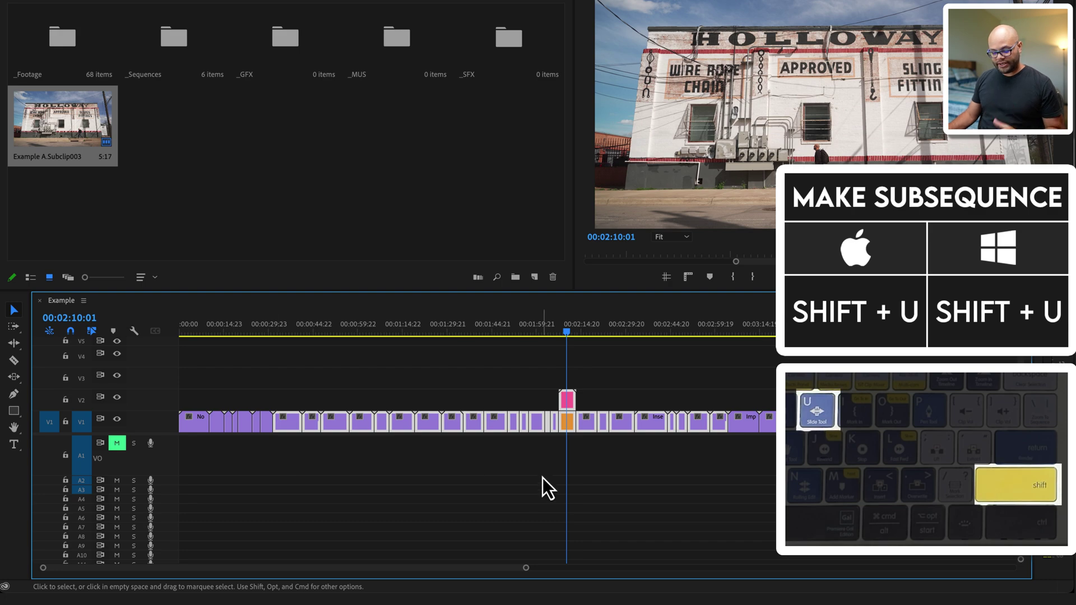
{"action": "key", "text": "shift+u"}
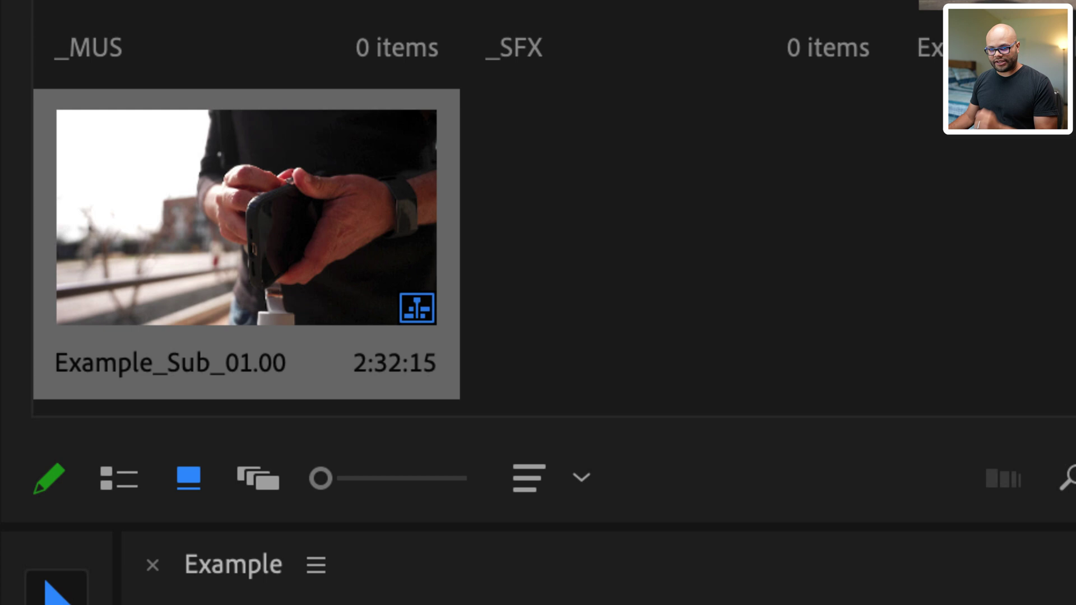
{"action": "left_click_drag", "start_coordinate": [283, 295], "coordinate": [381, 384]}
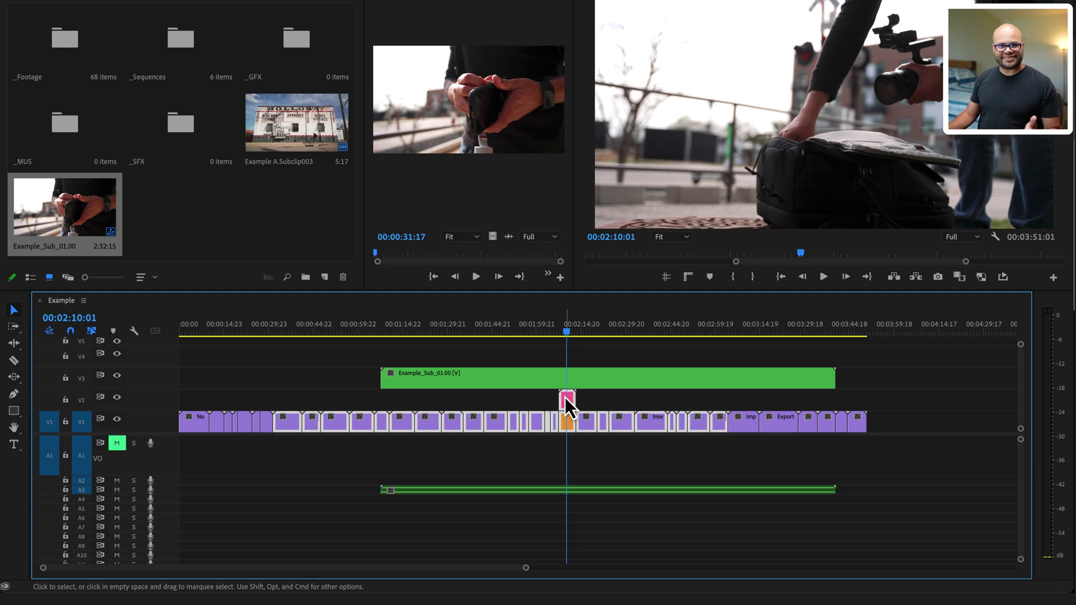
{"action": "double_click", "coordinate": [489, 374]}
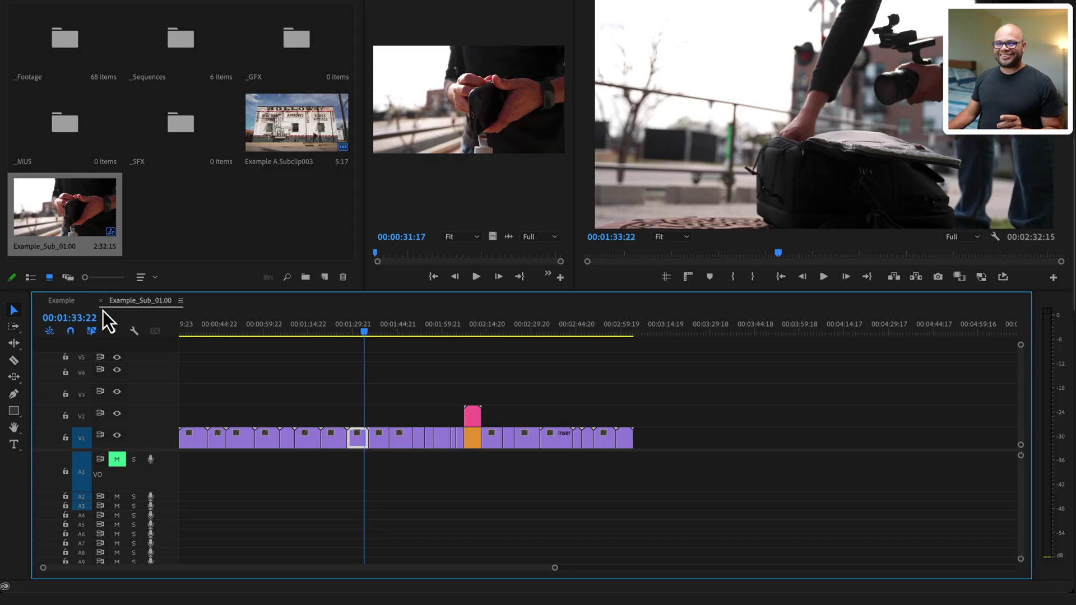
- Delete the green nested clip, nest Video 1 clips as Nested Sequence 03, then subsequence another run
{"action": "left_click", "coordinate": [101, 301]}
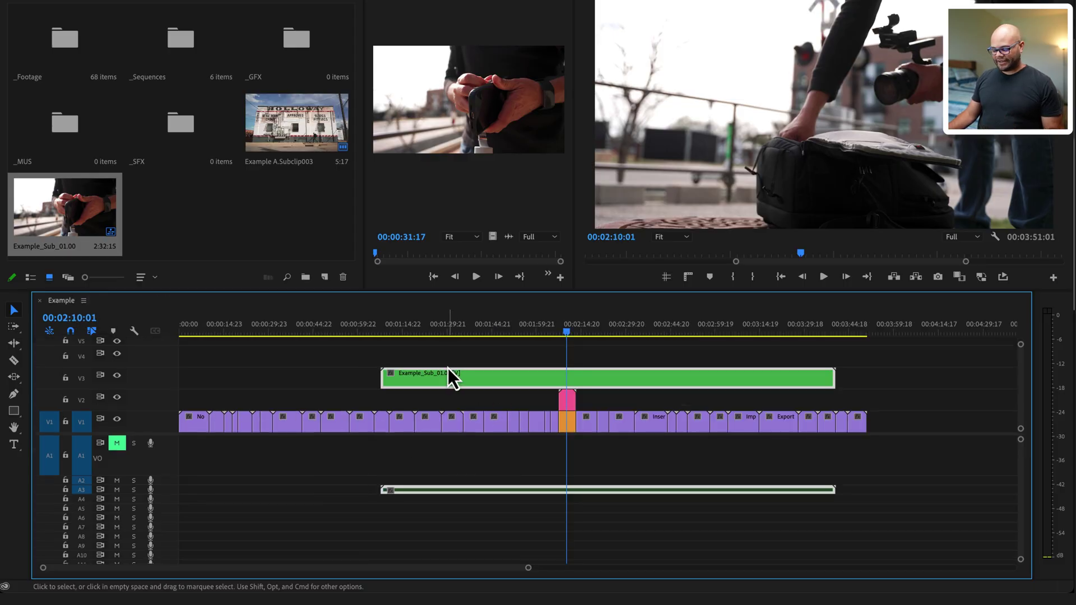
{"action": "key", "text": "Delete"}
{"action": "left_click_drag", "start_coordinate": [423, 387], "coordinate": [720, 434]}
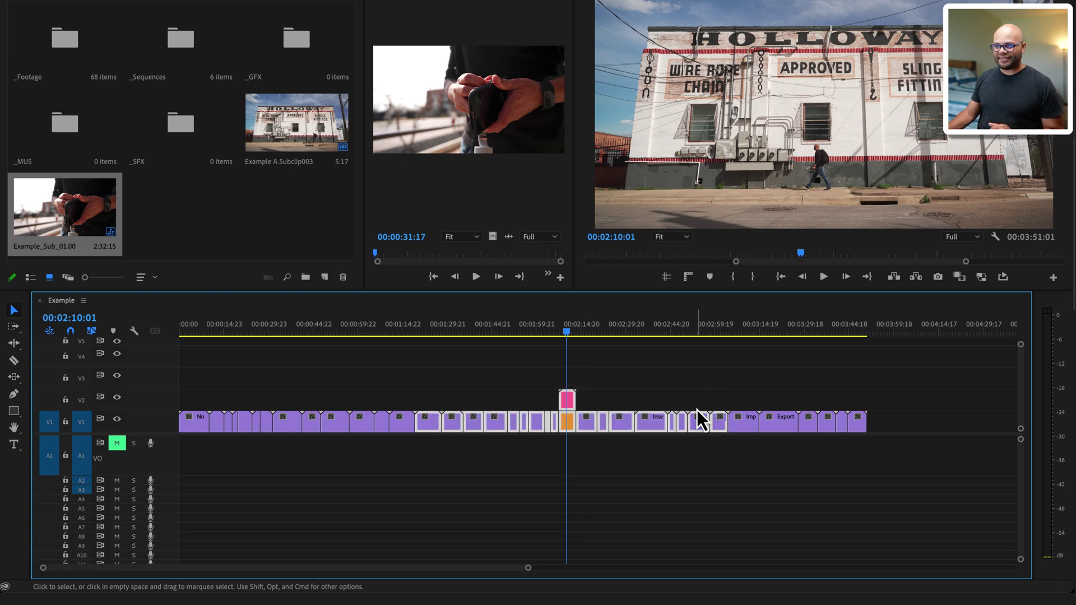
{"action": "right_click", "coordinate": [623, 424]}
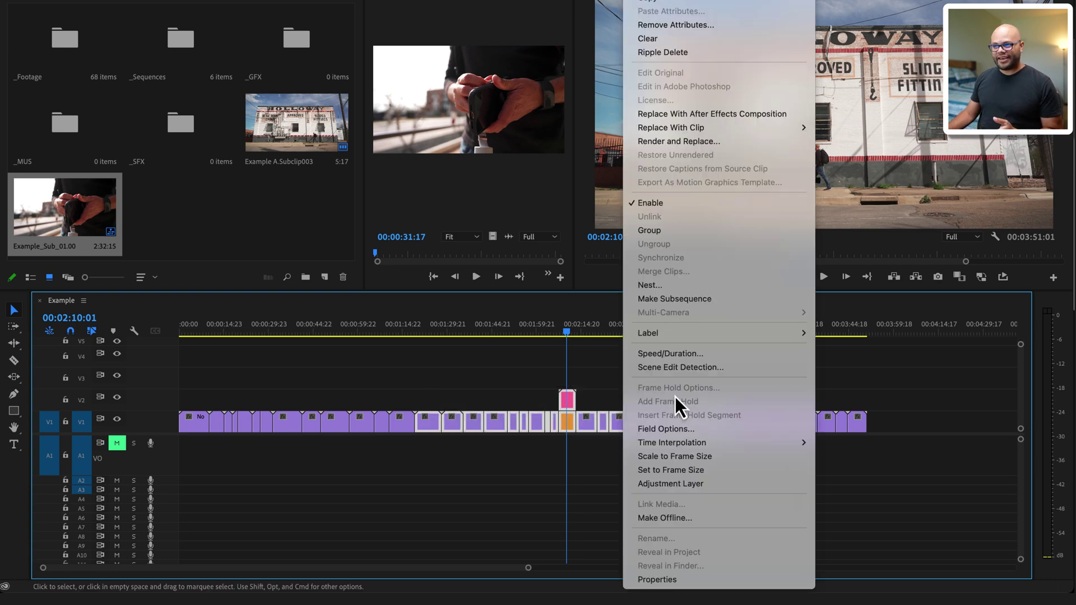
{"action": "left_click", "coordinate": [715, 284]}
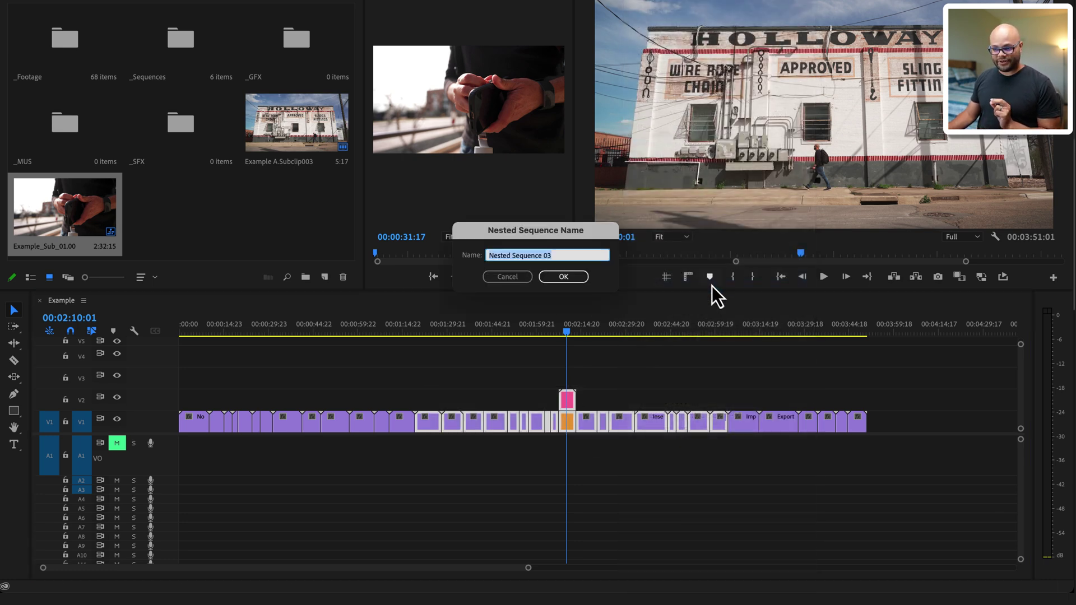
{"action": "left_click", "coordinate": [564, 277]}
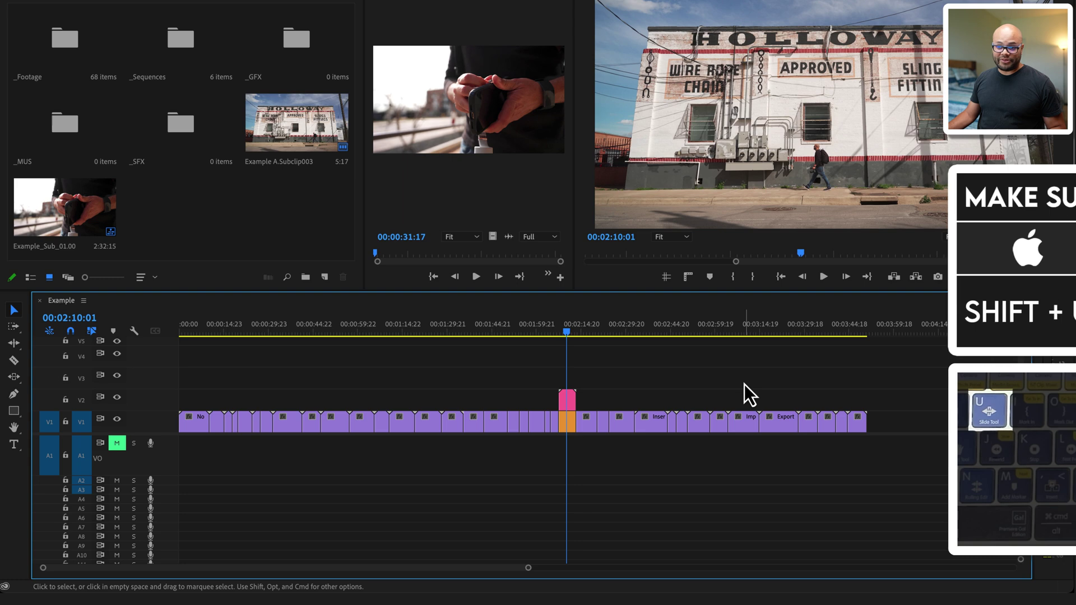
{"action": "left_click_drag", "start_coordinate": [745, 385], "coordinate": [473, 427]}
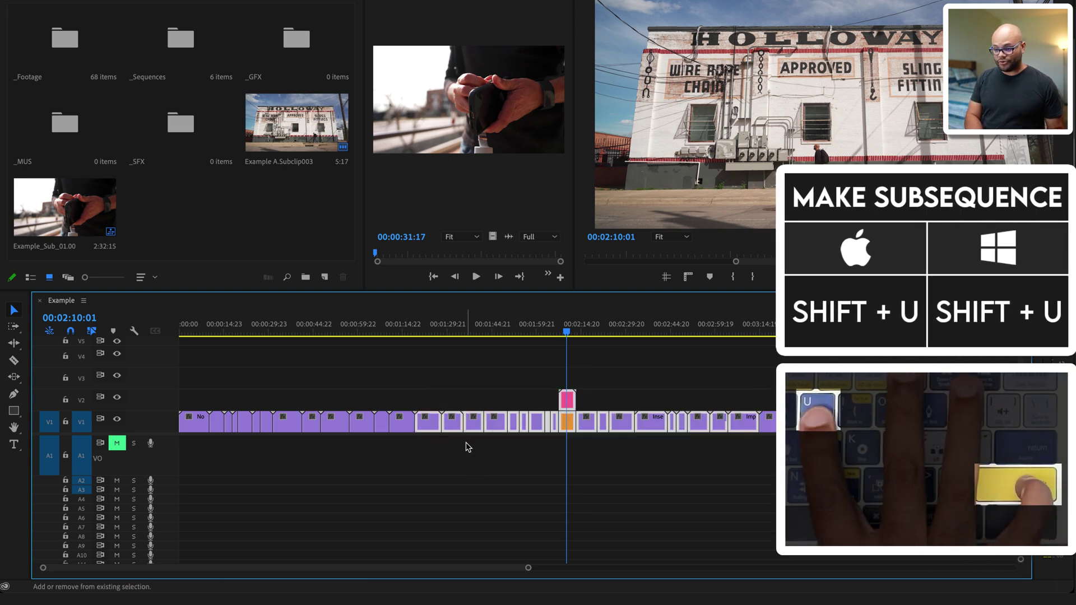
{"action": "key", "text": "shift+u"}
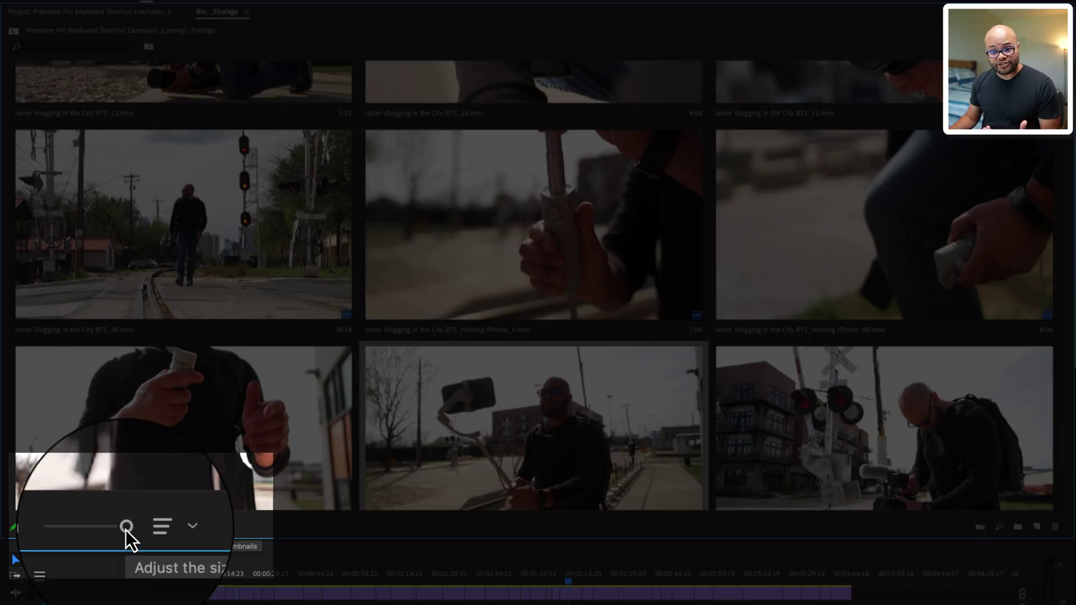
- Resize the Footage bin thumbnails with the slider, shrink them to smallest, then enlarge to largest
{"action": "mouse_move", "coordinate": [121, 530]}
{"action": "left_mouse_down"}
{"action": "mouse_move", "coordinate": [85, 530]}
{"action": "mouse_move", "coordinate": [134, 533]}
{"action": "left_mouse_up"}
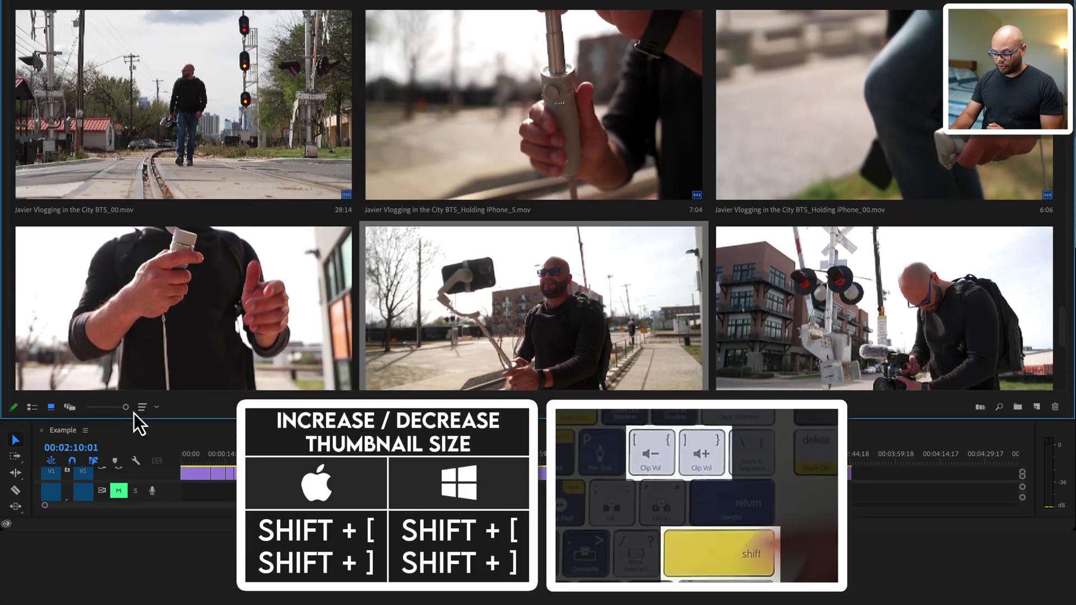
{"action": "key", "text": "shift+bracketleft"}
{"action": "key", "text": "shift+bracketleft"}
{"action": "key", "text": "shift+bracketleft"}
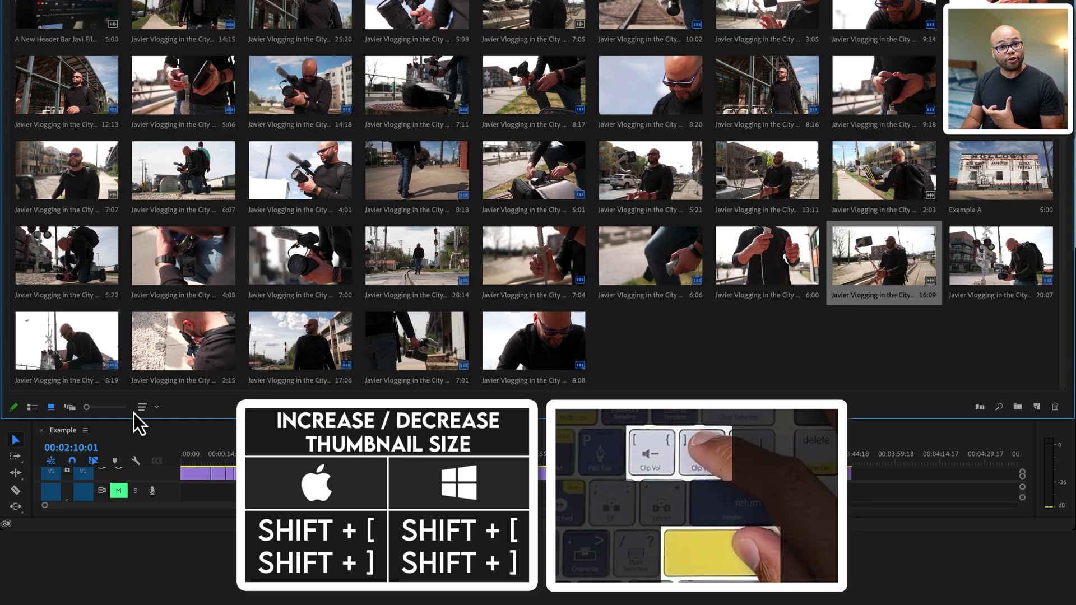
{"action": "key", "text": "shift+bracketright"}
{"action": "key", "text": "shift+bracketright"}
{"action": "key", "text": "shift+bracketright"}
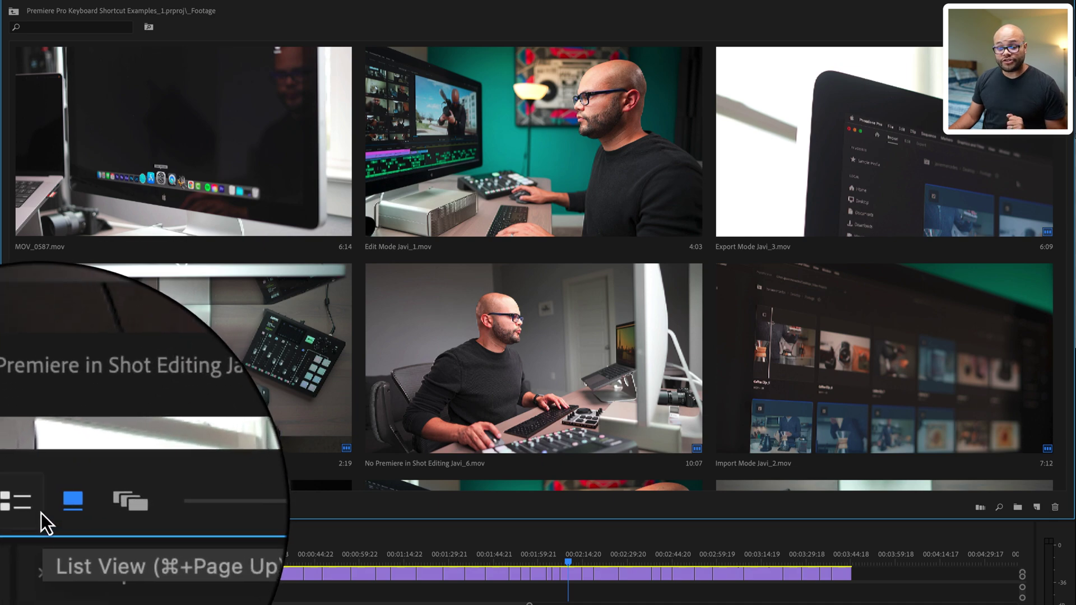
- Switch the Project panel between List and Icon View repeatedly, then bring up the Import dialog
{"action": "left_click", "coordinate": [35, 513]}
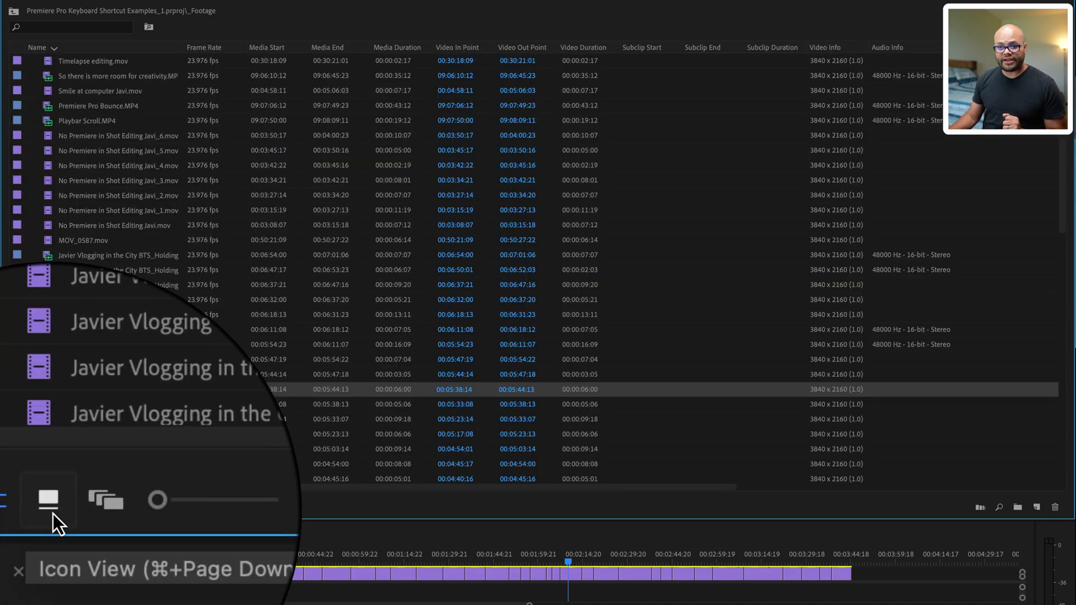
{"action": "left_click", "coordinate": [53, 514]}
{"action": "left_click", "coordinate": [36, 513]}
{"action": "left_click", "coordinate": [47, 513]}
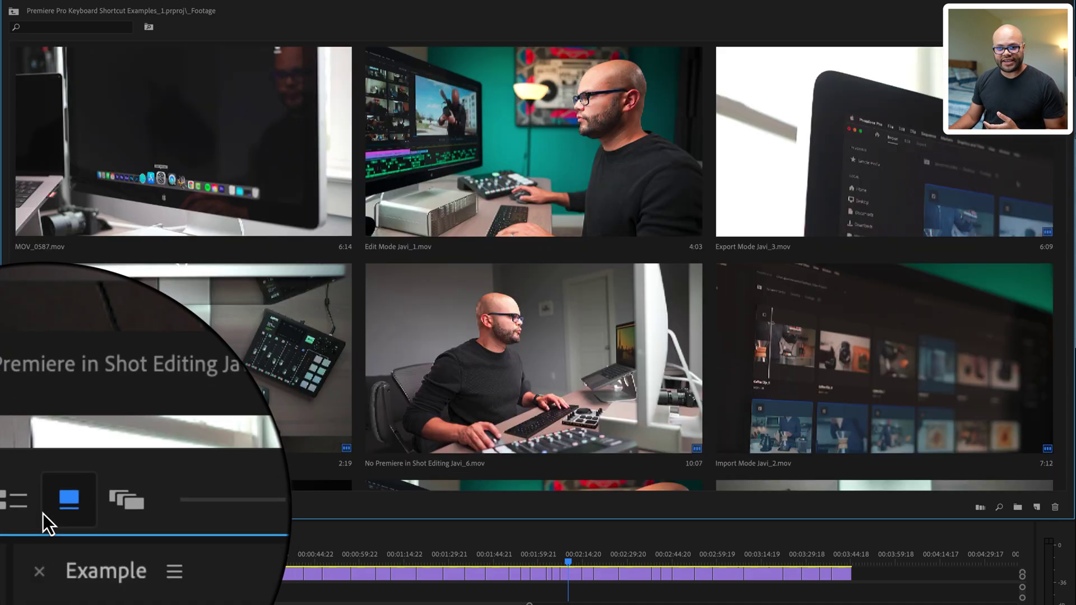
{"action": "left_click", "coordinate": [35, 514]}
{"action": "left_click", "coordinate": [52, 513]}
{"action": "left_click", "coordinate": [36, 513]}
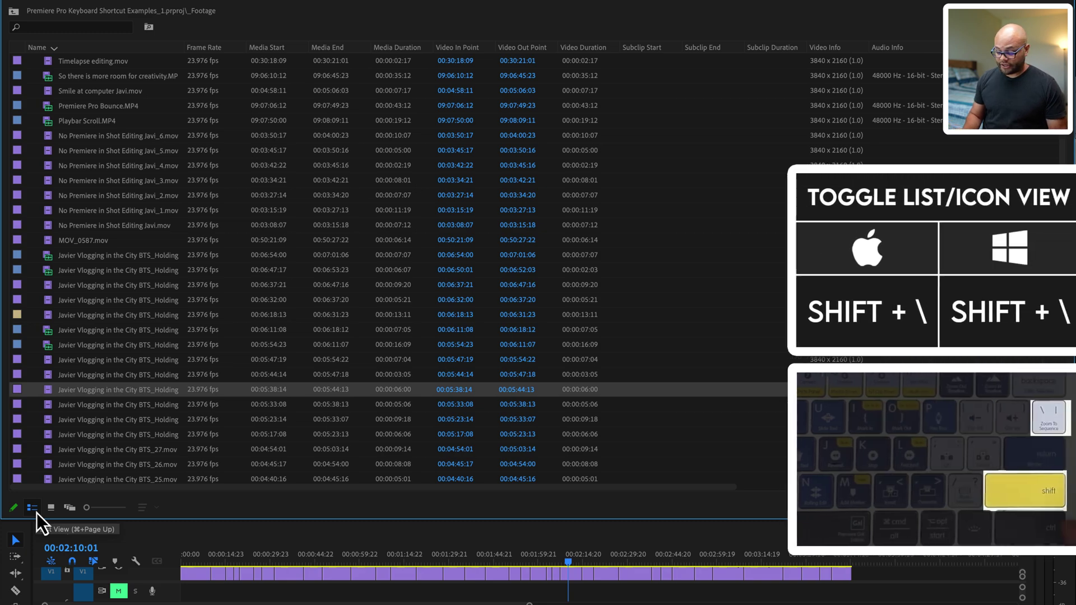
{"action": "key", "text": "shift+backslash"}
{"action": "key", "text": "shift+backslash"}
{"action": "key", "text": "shift+backslash"}
{"action": "key", "text": "shift+backslash"}
{"action": "key", "text": "shift+backslash"}
{"action": "key", "text": "shift+backslash"}
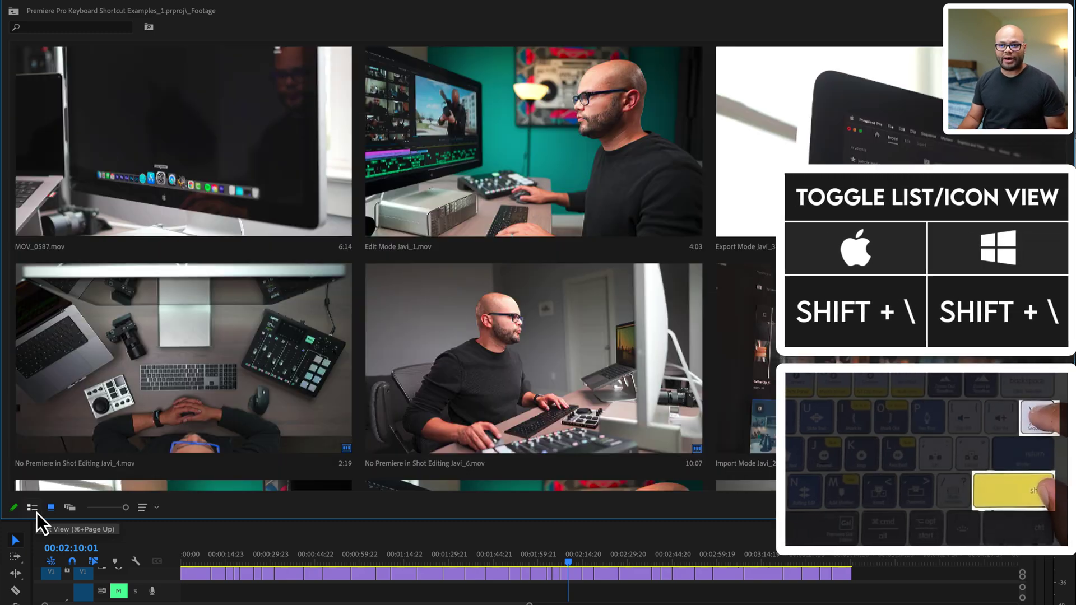
{"action": "key", "text": "shift+backslash"}
{"action": "key", "text": "shift+backslash"}
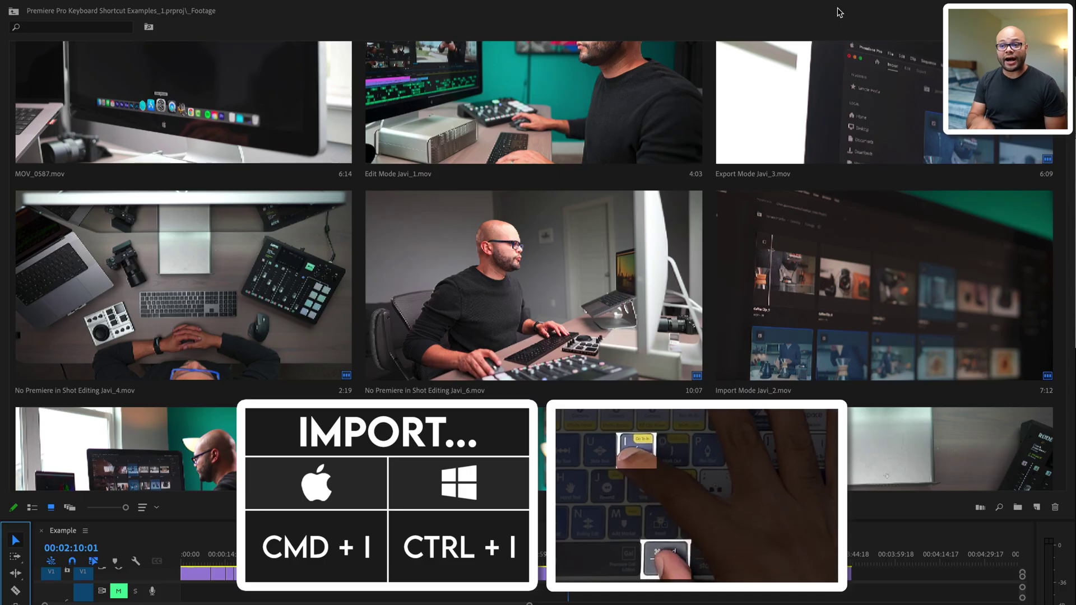
{"action": "key", "text": "super+i"}
{"action": "scroll", "coordinate": [437, 188], "scroll_direction": "down", "scroll_amount": 5}
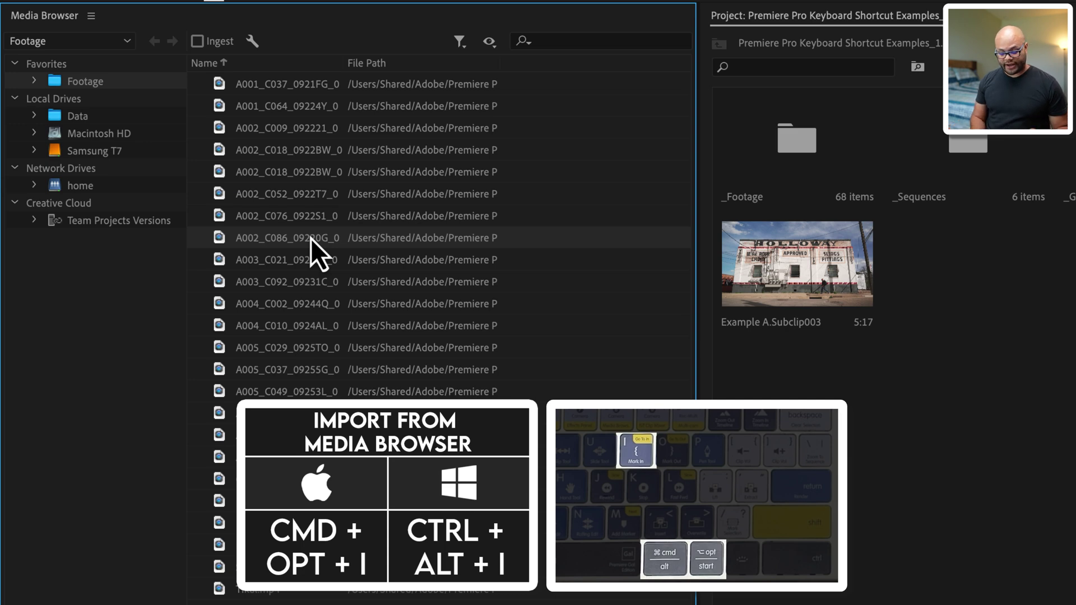
- Import the Media Browser clip into the project and play it briefly in the Source Monitor
{"action": "key", "text": "super+alt+i"}
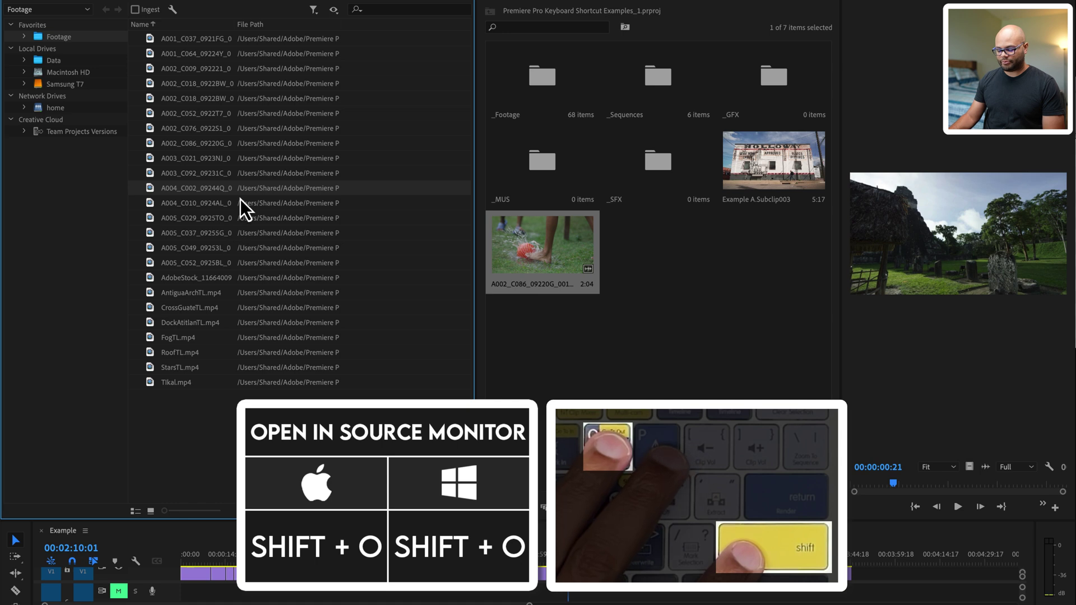
{"action": "key", "text": "shift+o"}
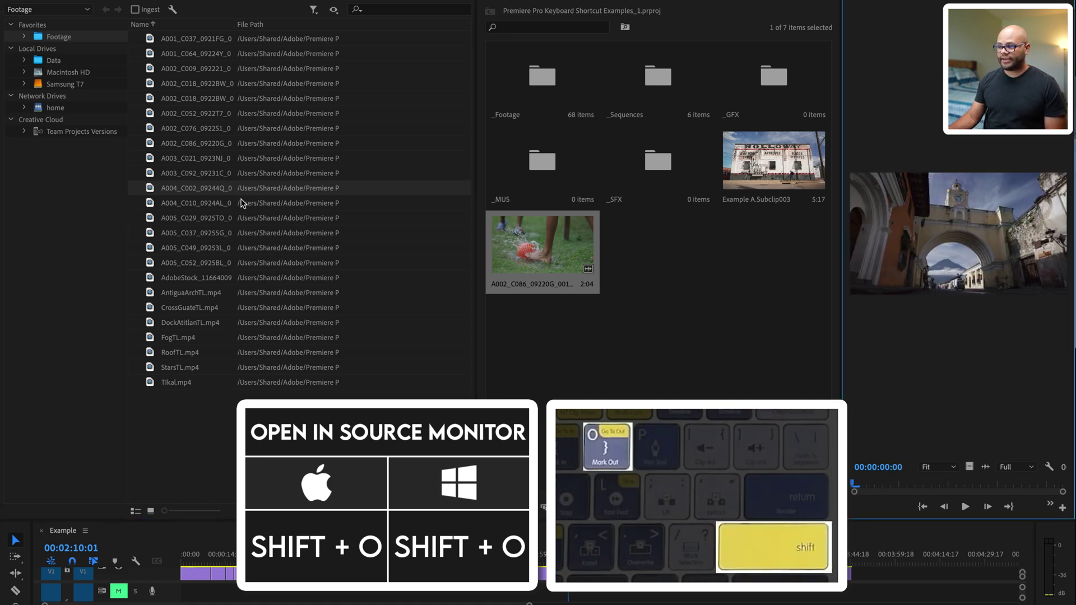
{"action": "key", "text": "space"}
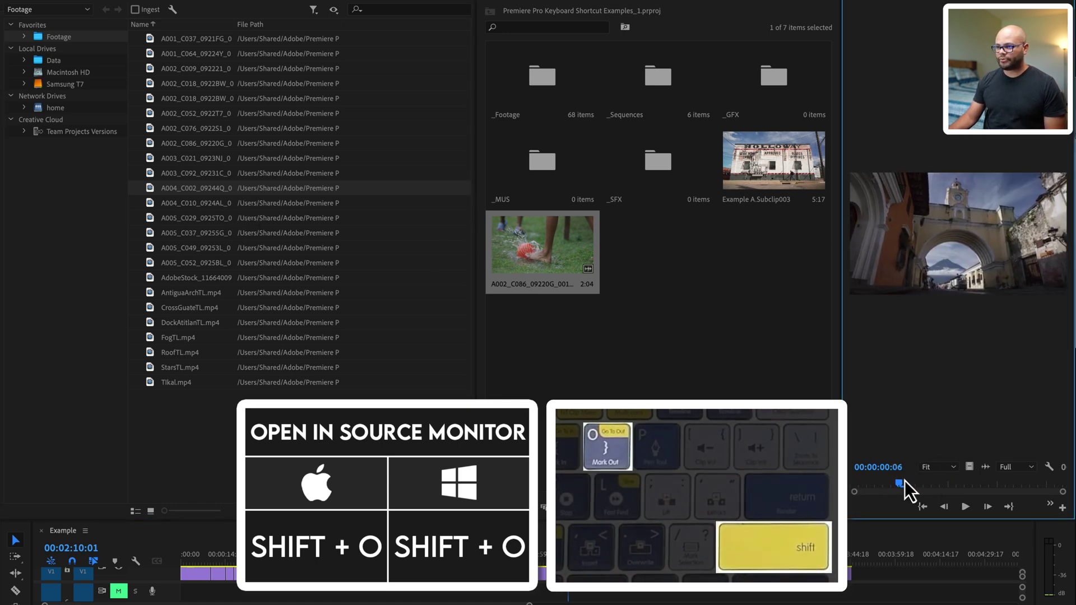
{"action": "key", "text": "space"}
- Load BTS_12 and Holding iPhone_3 from the _Footage bin into the Source Monitor
{"action": "double_click", "coordinate": [538, 77]}
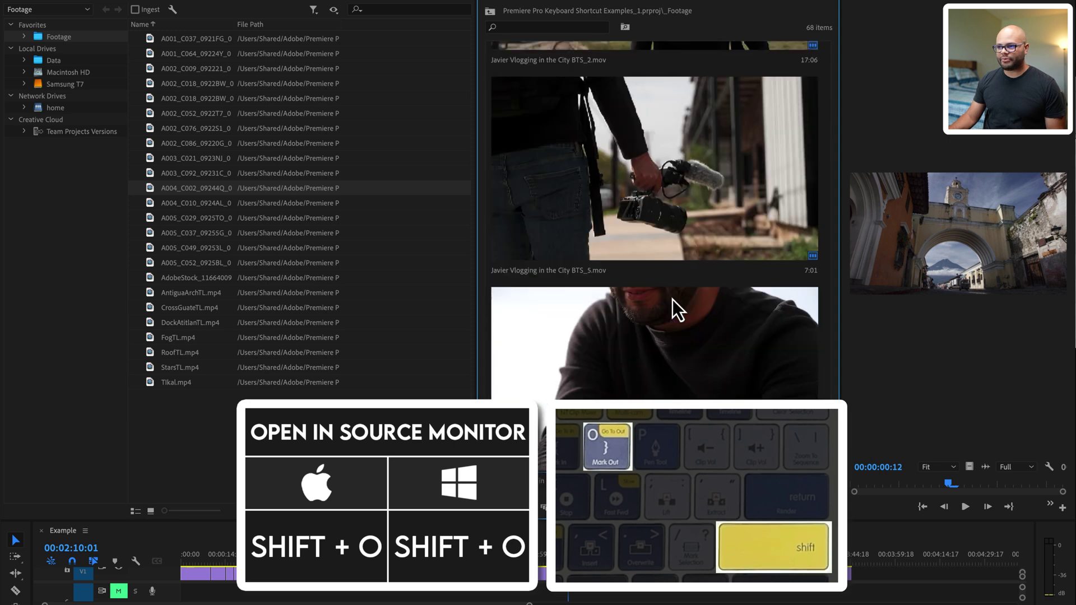
{"action": "scroll", "coordinate": [633, 168], "scroll_direction": "down", "scroll_amount": 5}
{"action": "left_click", "coordinate": [627, 171]}
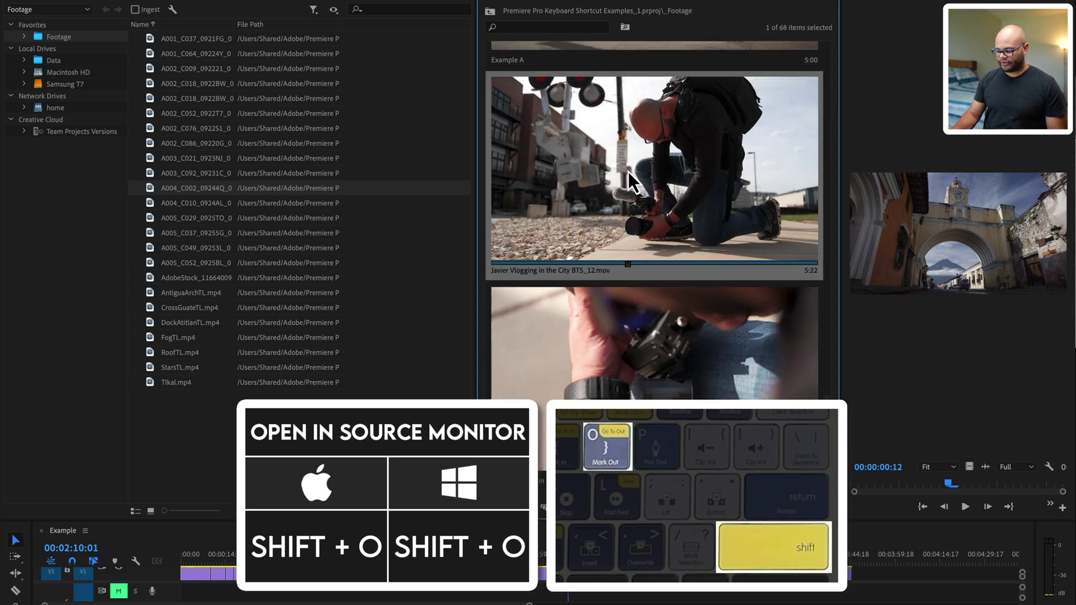
{"action": "key", "text": "shift+o"}
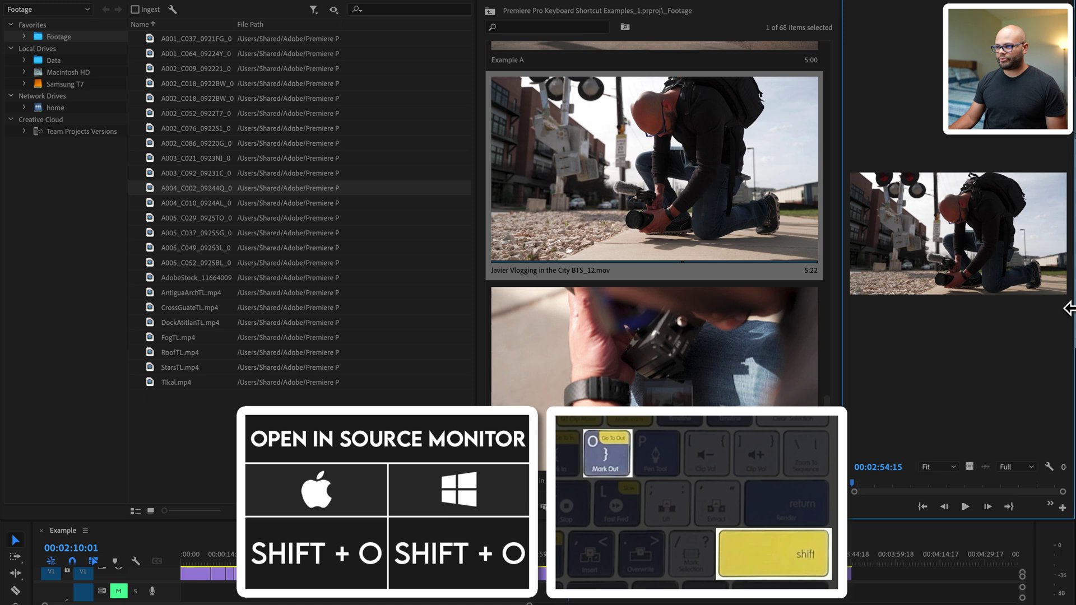
{"action": "scroll", "coordinate": [808, 331], "scroll_direction": "down", "scroll_amount": 3}
{"action": "left_click", "coordinate": [645, 298]}
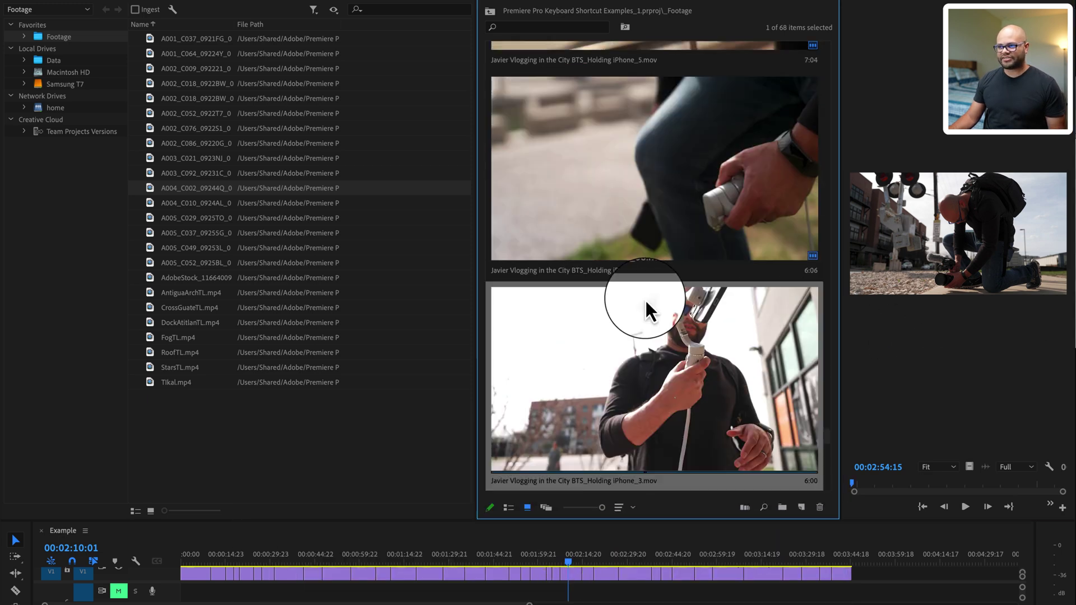
{"action": "key", "text": "shift+o"}
{"action": "left_click", "coordinate": [1037, 209]}
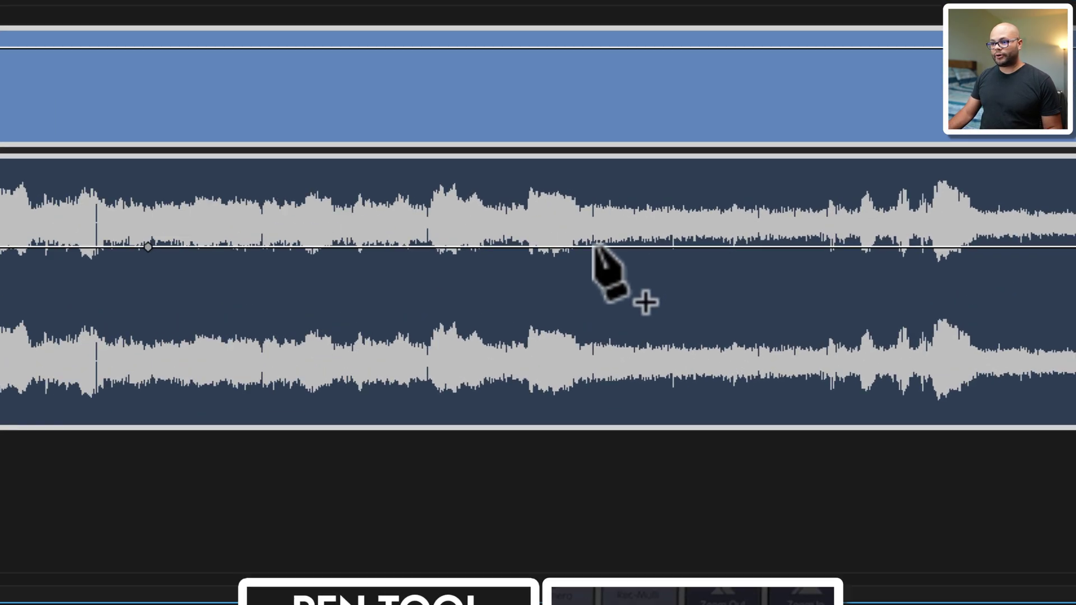
- Add volume keyframes on the VO audio and pull the middle one down for a first dip
{"action": "left_click", "coordinate": [537, 221]}
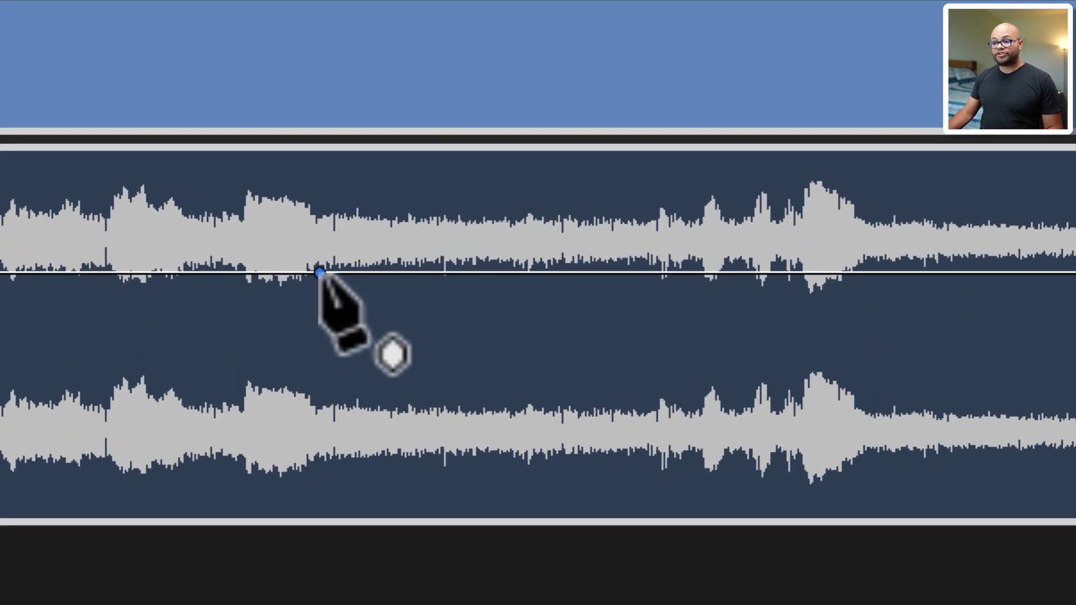
{"action": "left_click", "coordinate": [576, 221]}
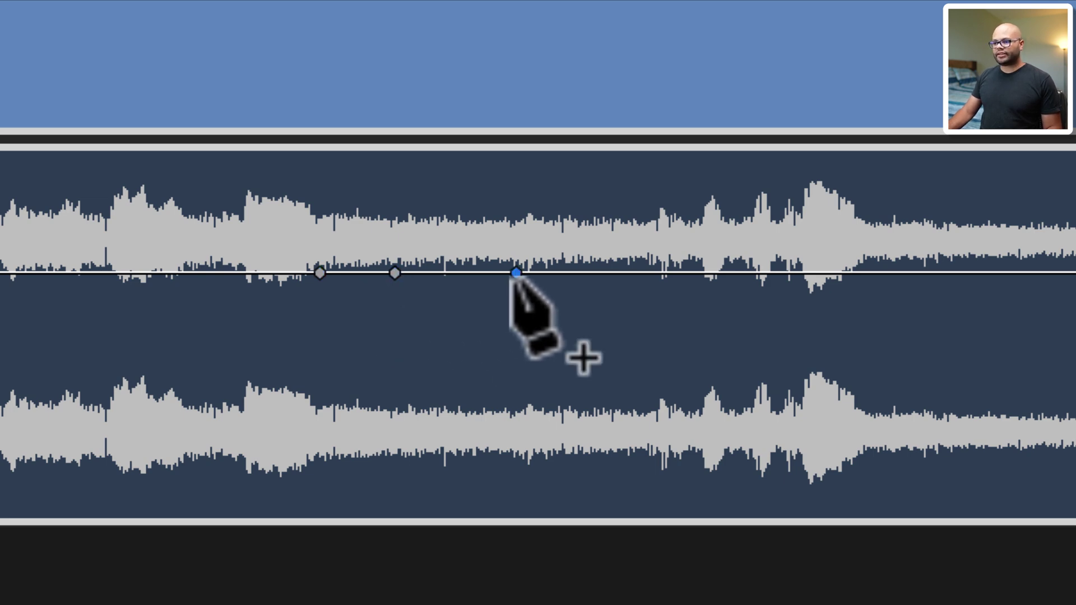
{"action": "left_click", "coordinate": [657, 274]}
{"action": "left_click_drag", "start_coordinate": [395, 274], "coordinate": [402, 361]}
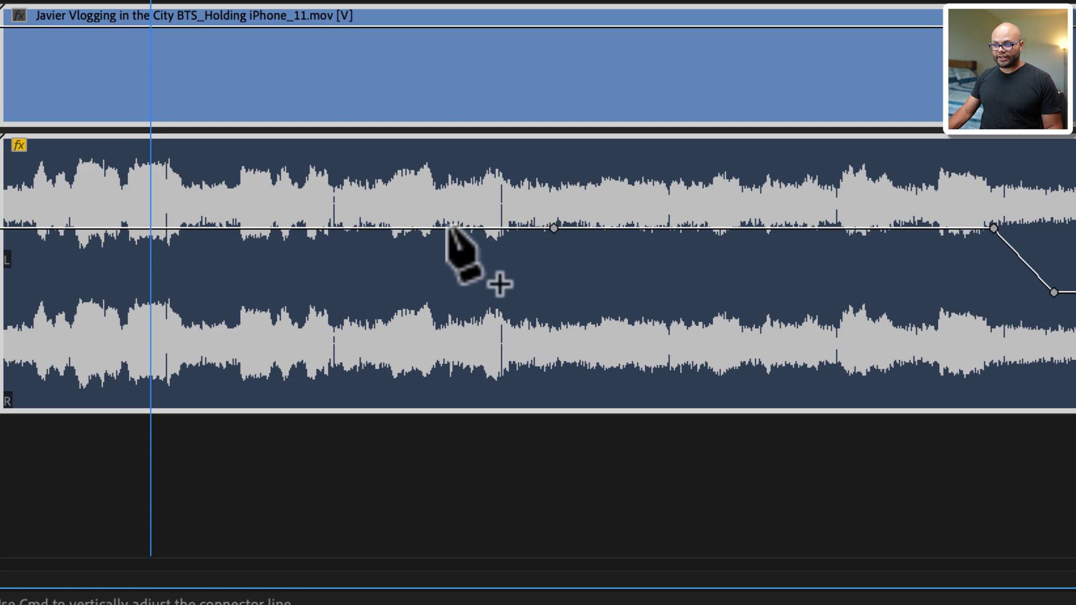
- Add two keyframes on a later stretch and lower the one between them for a second dip
{"action": "left_click", "coordinate": [436, 229]}
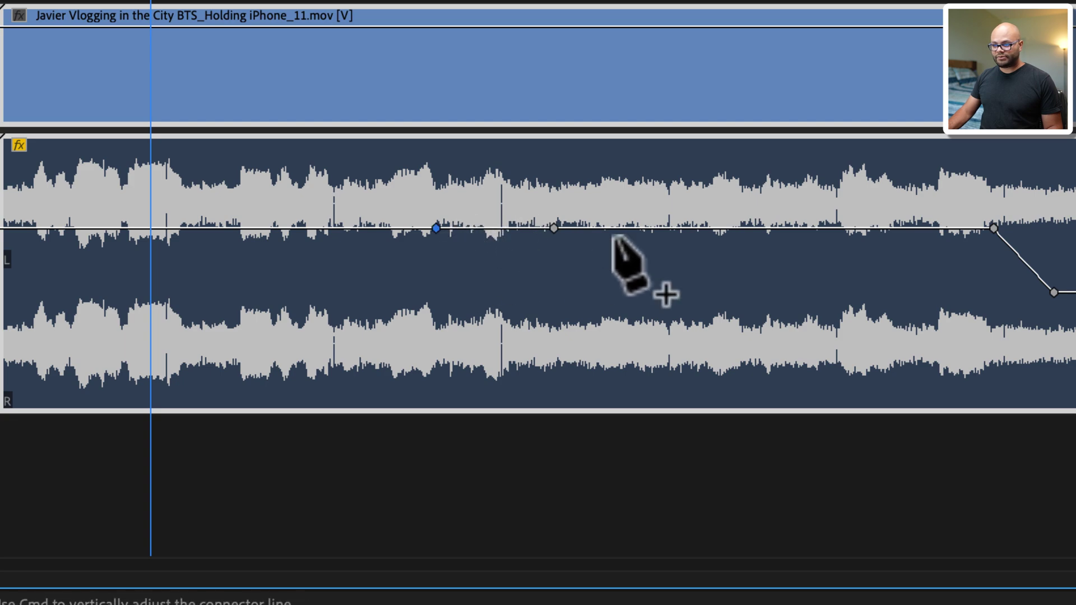
{"action": "left_click", "coordinate": [631, 229]}
{"action": "left_click_drag", "start_coordinate": [554, 228], "coordinate": [552, 284]}
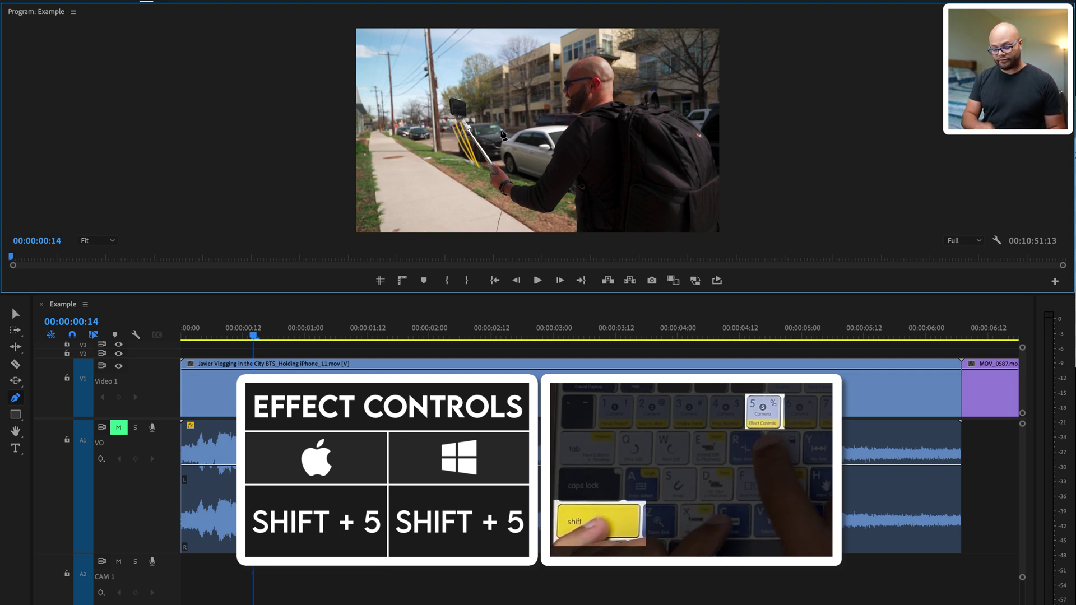
- Draw a closed four-point free-form opacity mask around the man on the Holding iPhone_11 clip
{"action": "key", "text": "shift+5"}
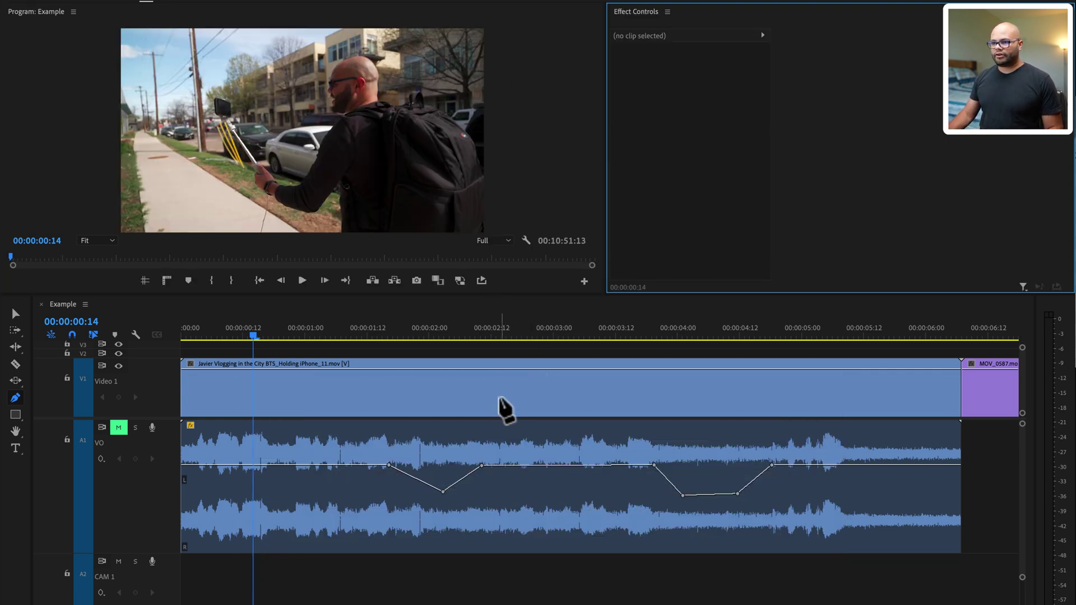
{"action": "left_click", "coordinate": [501, 397]}
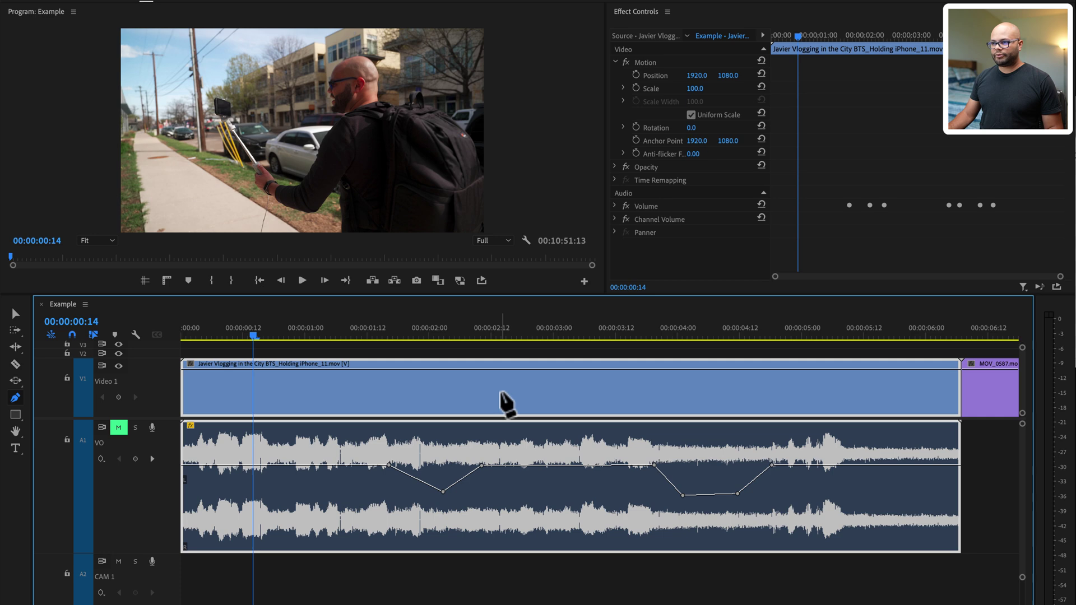
{"action": "left_click", "coordinate": [616, 168]}
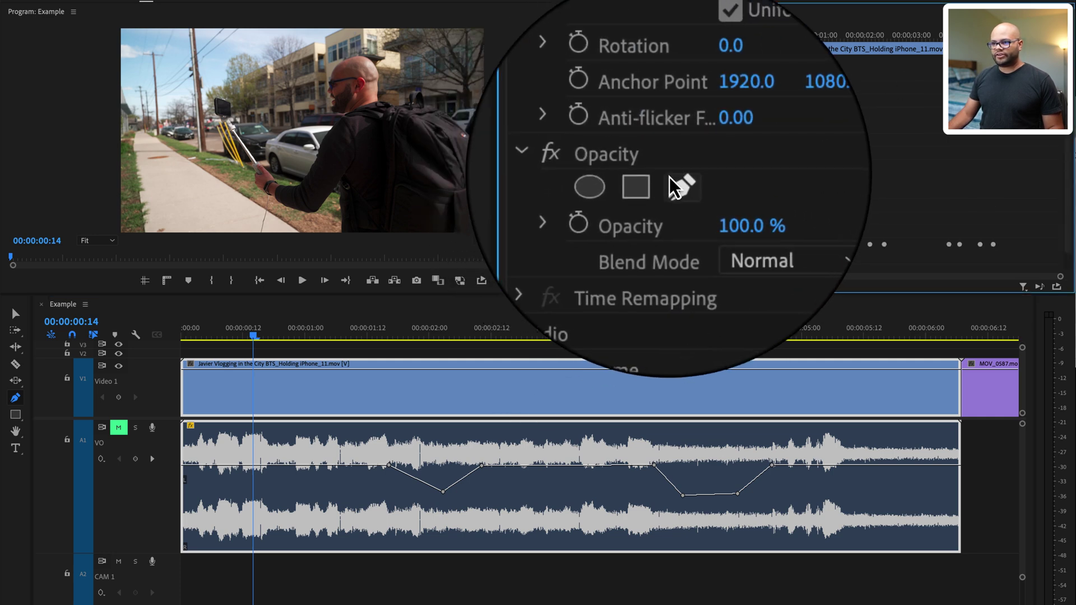
{"action": "left_click", "coordinate": [674, 178]}
{"action": "left_click", "coordinate": [254, 61]}
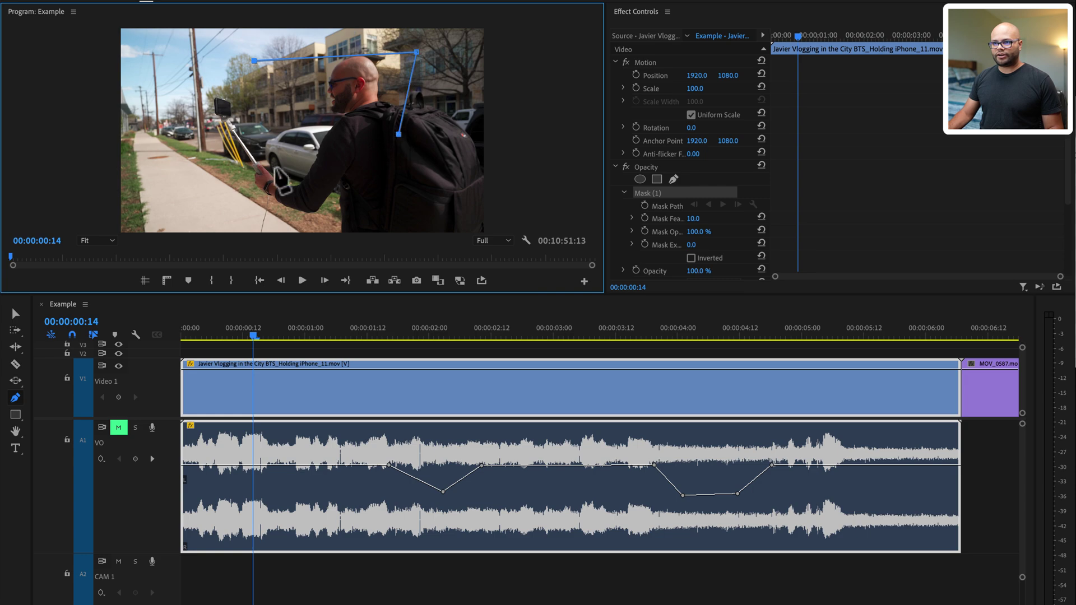
{"action": "left_click", "coordinate": [254, 61]}
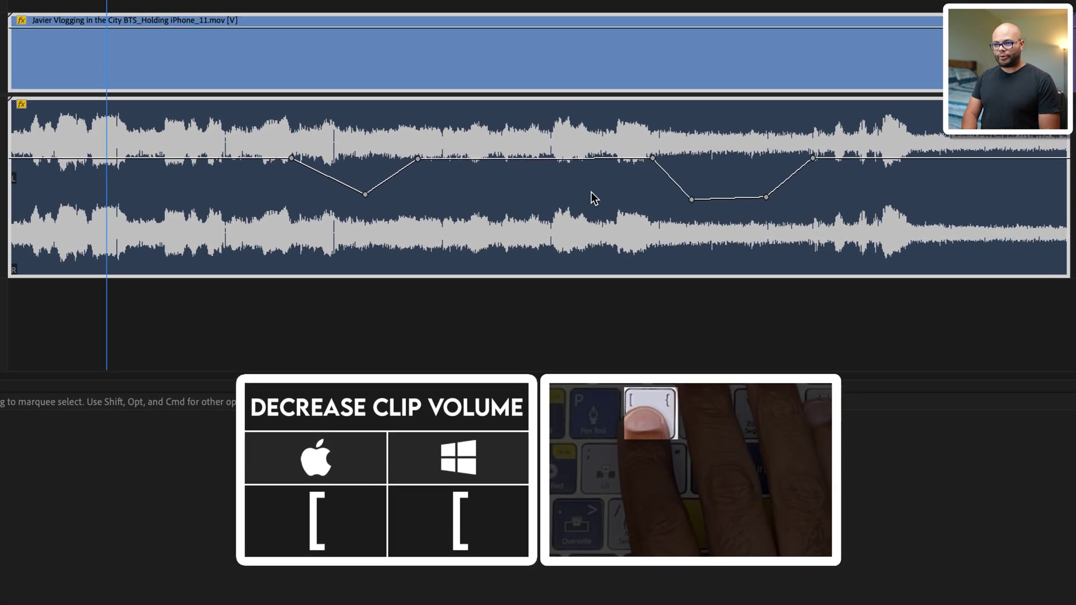
- Lower and raise the VO clip volume in small steps, then in large steps, ending raised
{"action": "key", "text": "bracketleft"}
{"action": "key", "text": "bracketleft"}
{"action": "key", "text": "bracketleft"}
{"action": "key", "text": "bracketleft"}
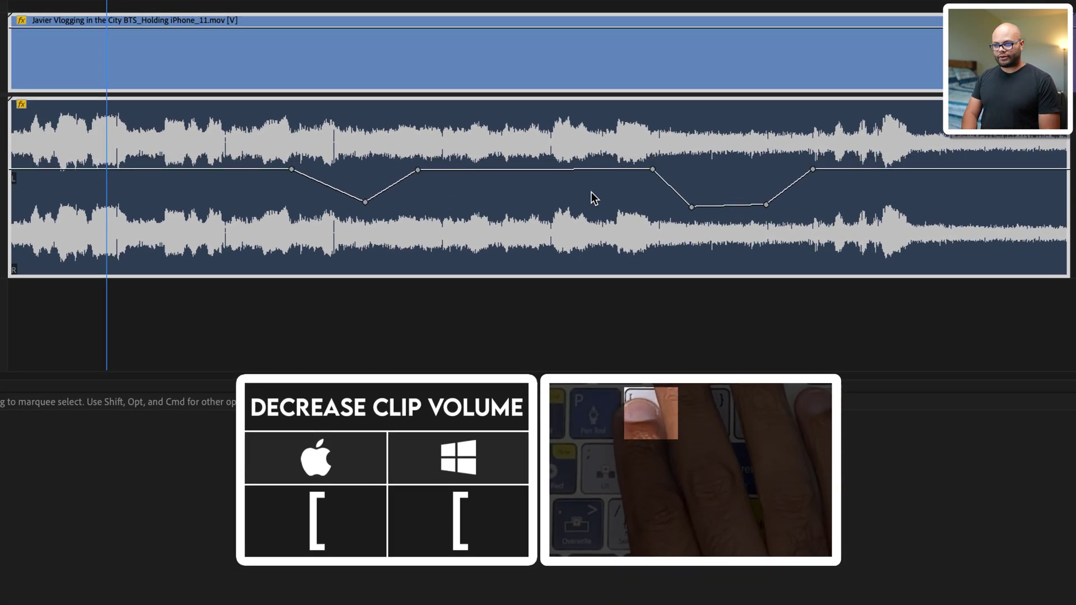
{"action": "key", "text": "bracketleft"}
{"action": "key", "text": "bracketleft"}
{"action": "key", "text": "bracketleft"}
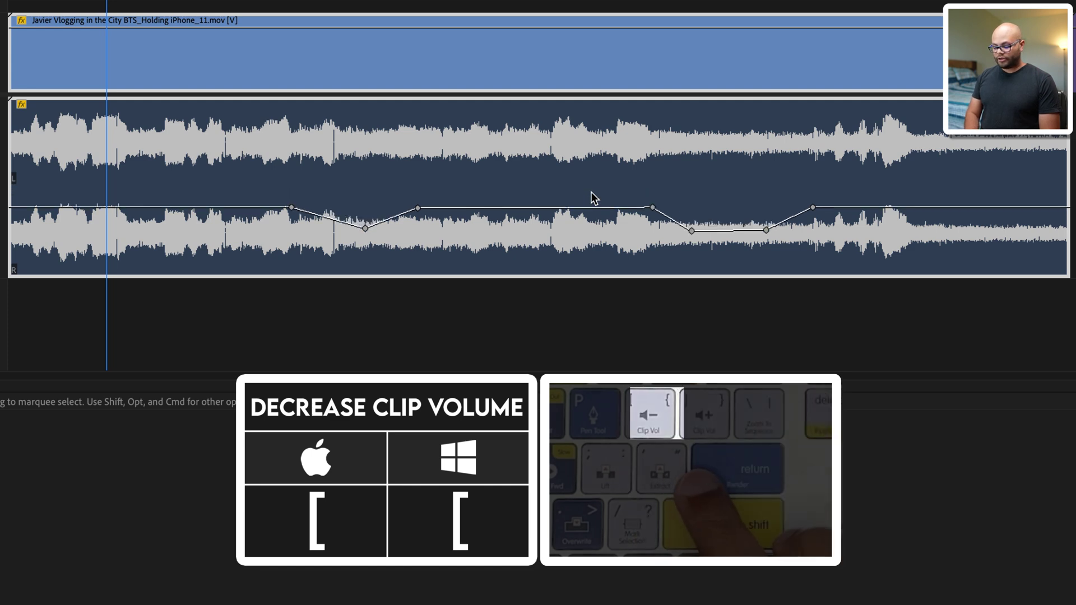
{"action": "key", "text": "bracketright"}
{"action": "key", "text": "bracketright"}
{"action": "key", "text": "bracketright"}
{"action": "key", "text": "bracketright"}
{"action": "key", "text": "bracketright"}
{"action": "key", "text": "bracketright"}
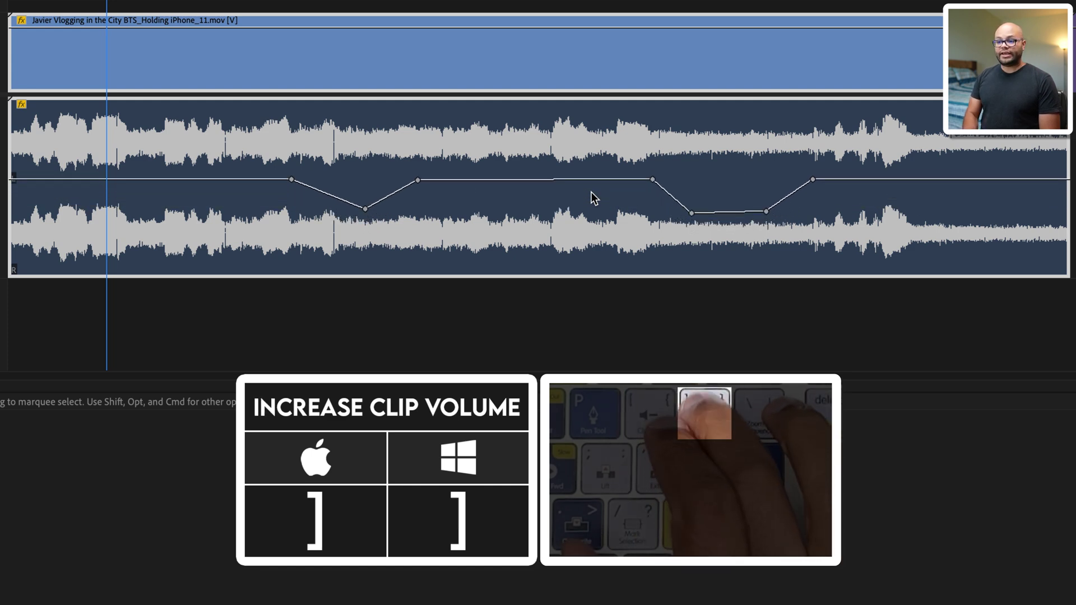
{"action": "key", "text": "bracketright"}
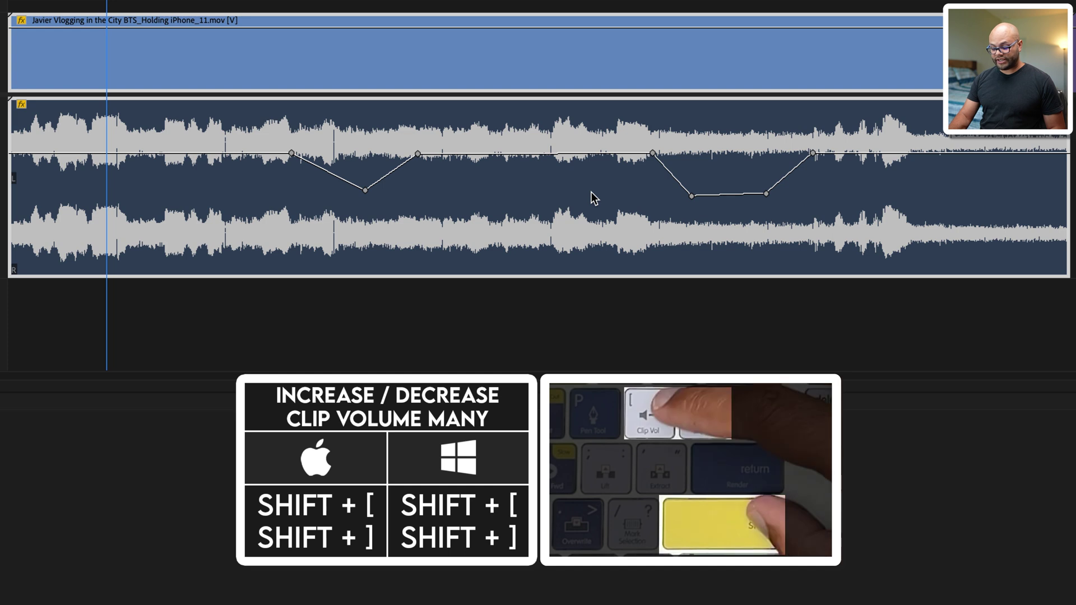
{"action": "key", "text": "shift+bracketleft"}
{"action": "key", "text": "shift+bracketleft"}
{"action": "key", "text": "shift+bracketleft"}
{"action": "key", "text": "shift+bracketleft"}
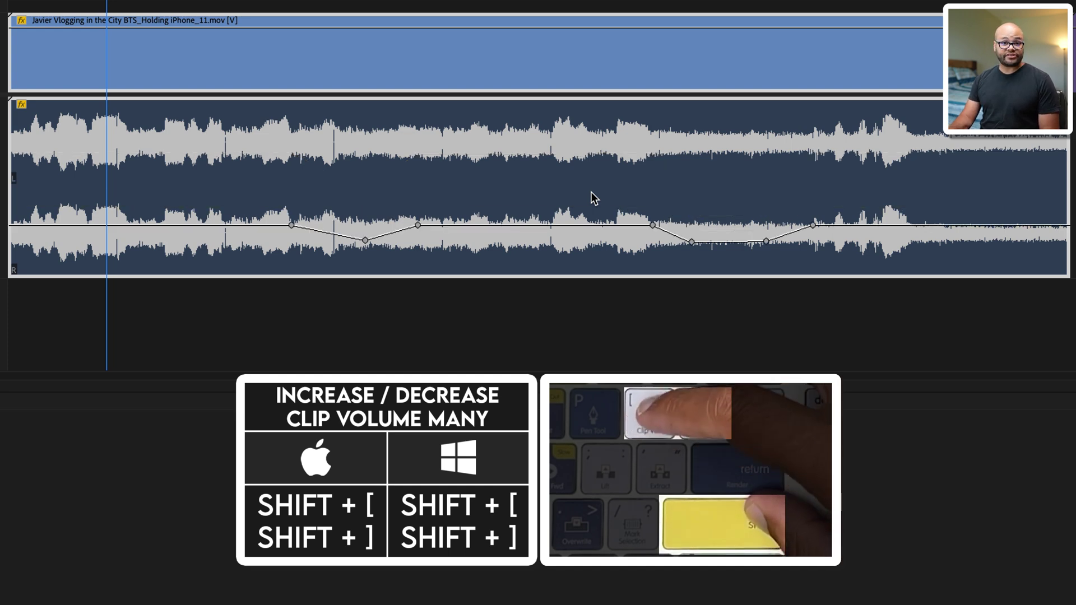
{"action": "key", "text": "shift+bracketleft"}
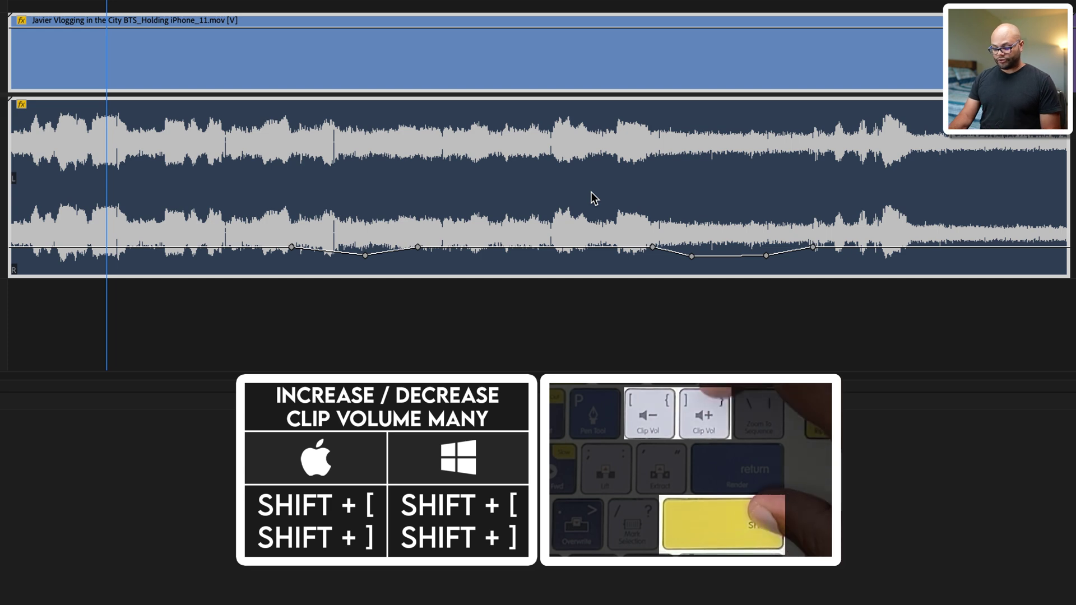
{"action": "key", "text": "shift+bracketright"}
{"action": "key", "text": "shift+bracketright"}
{"action": "key", "text": "shift+bracketright"}
{"action": "key", "text": "shift+bracketright"}
{"action": "key", "text": "shift+bracketright"}
{"action": "key", "text": "shift+bracketright"}
{"action": "key", "text": "shift+bracketright"}
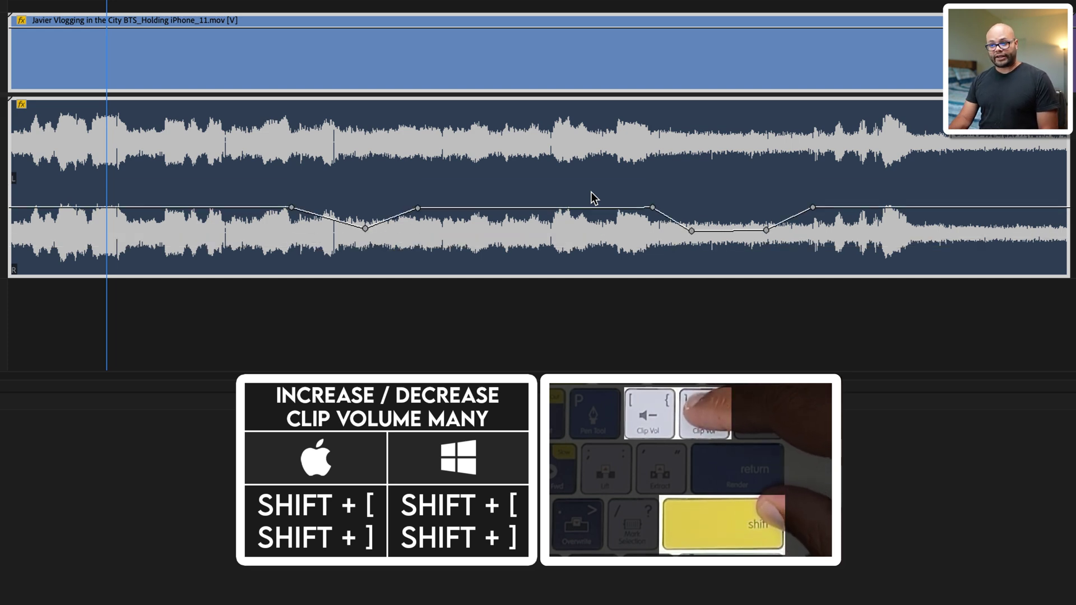
{"action": "key", "text": "shift+bracketright"}
{"action": "key", "text": "shift+bracketright"}
{"action": "key", "text": "shift+bracketright"}
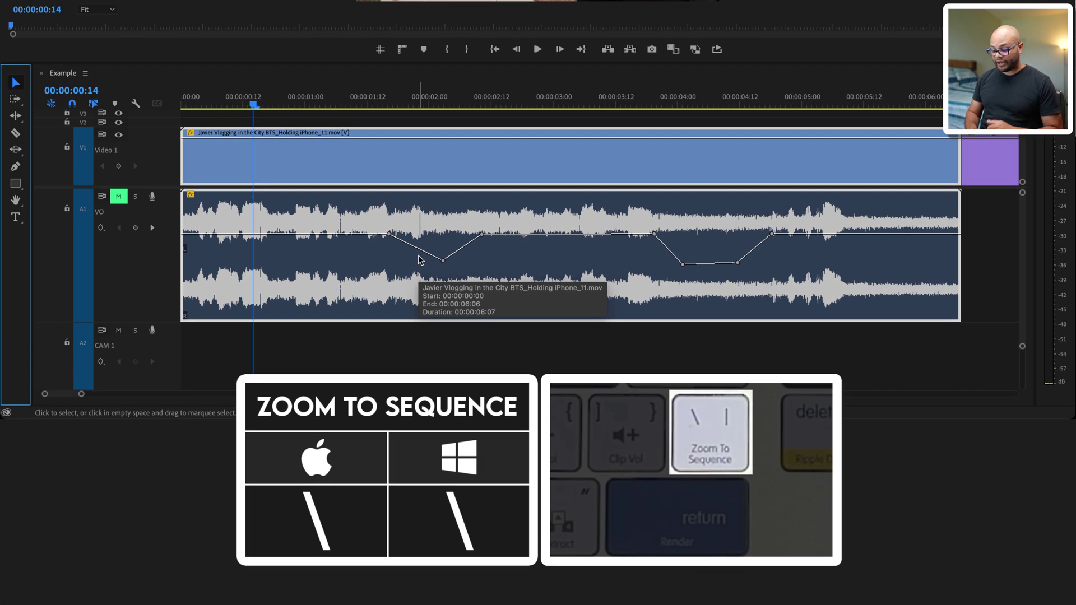
- Fit the whole sequence in the timeline, then zoom back in on the voice-over clip
{"action": "key", "text": "backslash"}
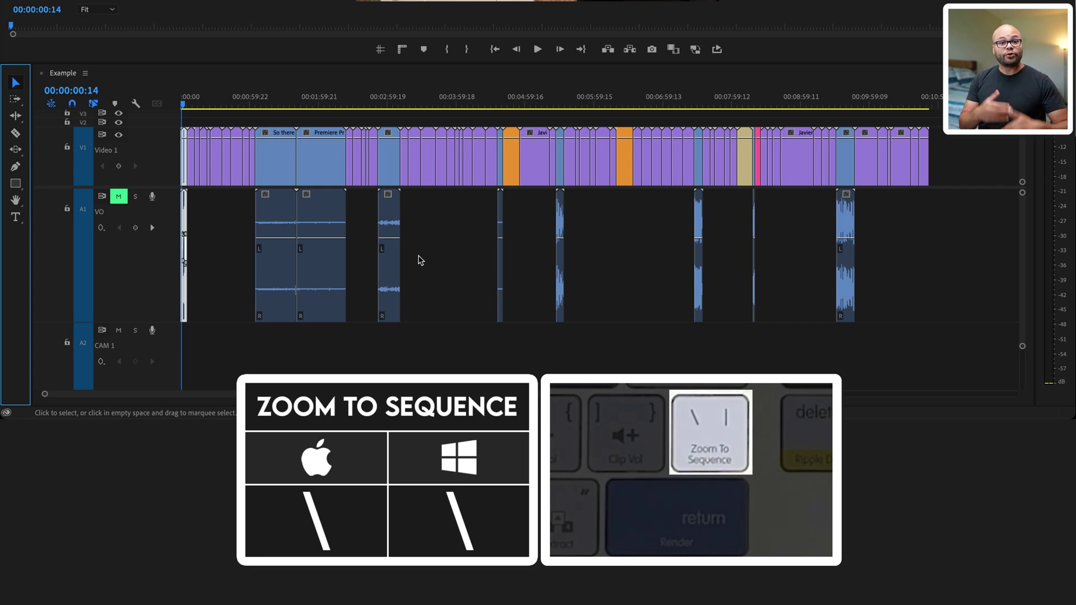
{"action": "key", "text": "backslash"}
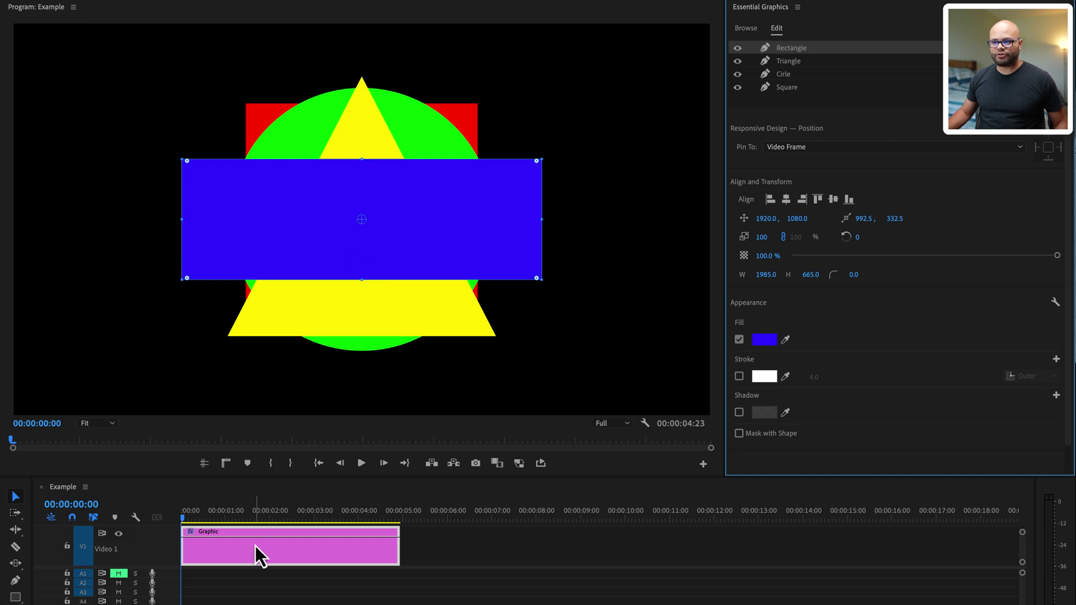
{"action": "left_click", "coordinate": [738, 48]}
{"action": "left_click", "coordinate": [738, 61]}
{"action": "left_click", "coordinate": [738, 74]}
{"action": "left_click", "coordinate": [738, 74]}
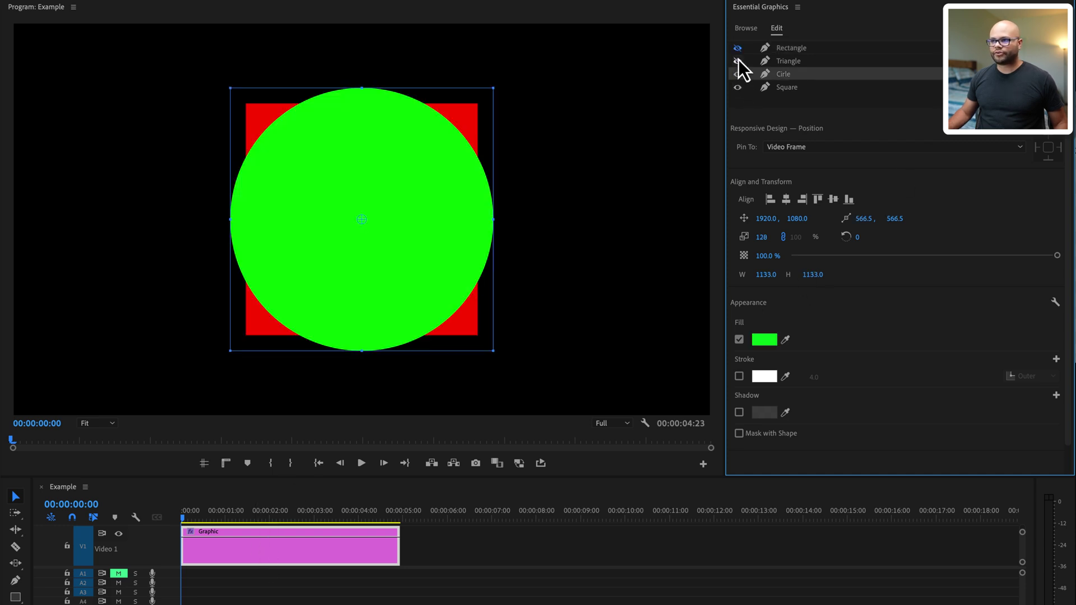
{"action": "left_click", "coordinate": [738, 61]}
{"action": "left_click", "coordinate": [738, 50]}
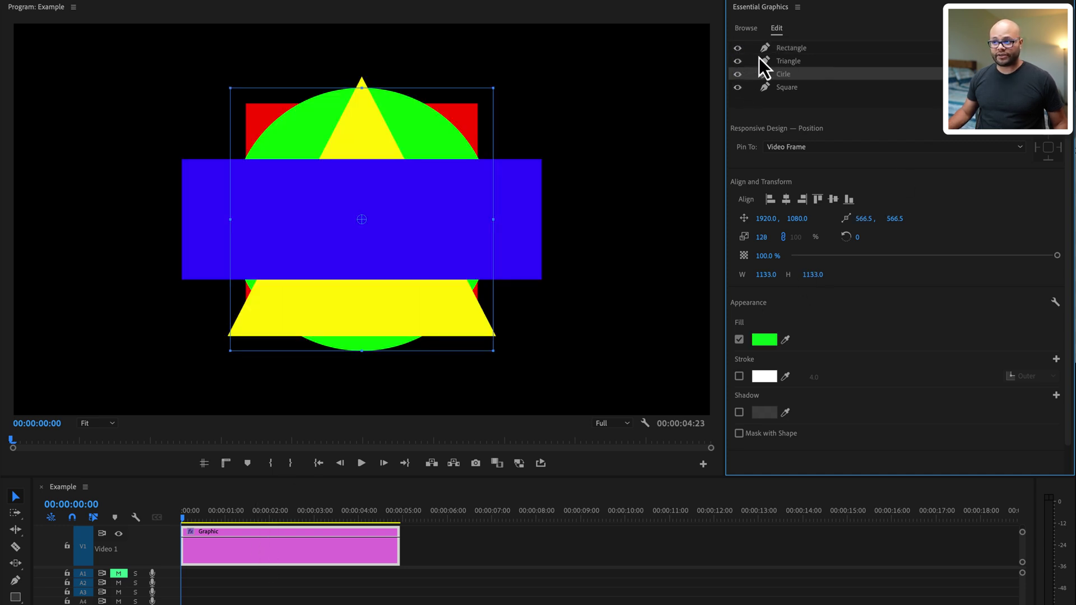
{"action": "left_click", "coordinate": [809, 50]}
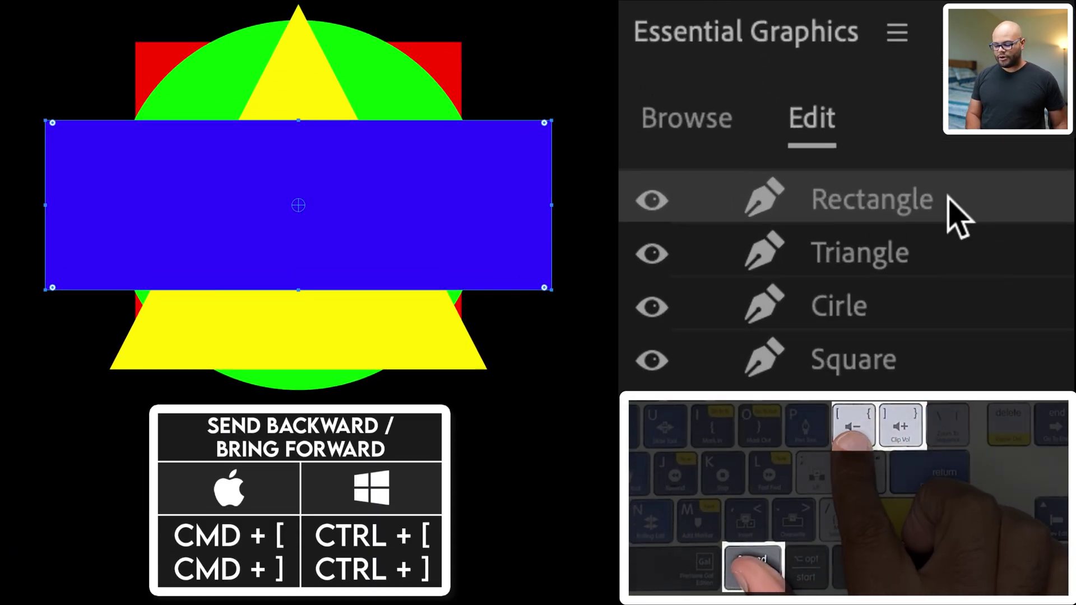
{"action": "key", "text": "super+bracketleft"}
{"action": "key", "text": "super+bracketleft"}
{"action": "key", "text": "super+bracketleft"}
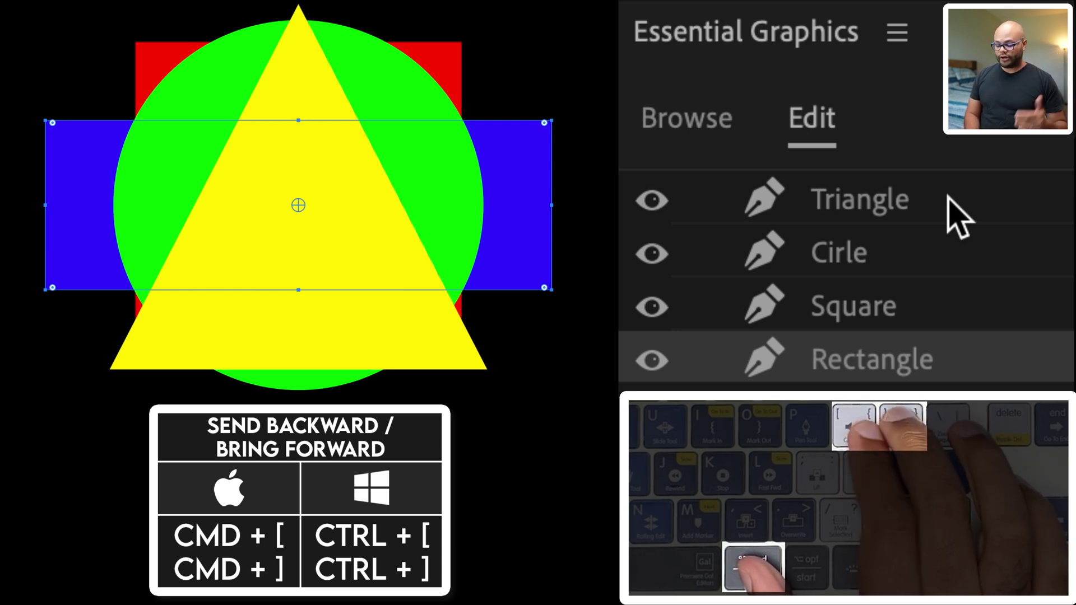
{"action": "key", "text": "super+bracketright"}
{"action": "key", "text": "super+bracketright"}
{"action": "key", "text": "super+bracketright"}
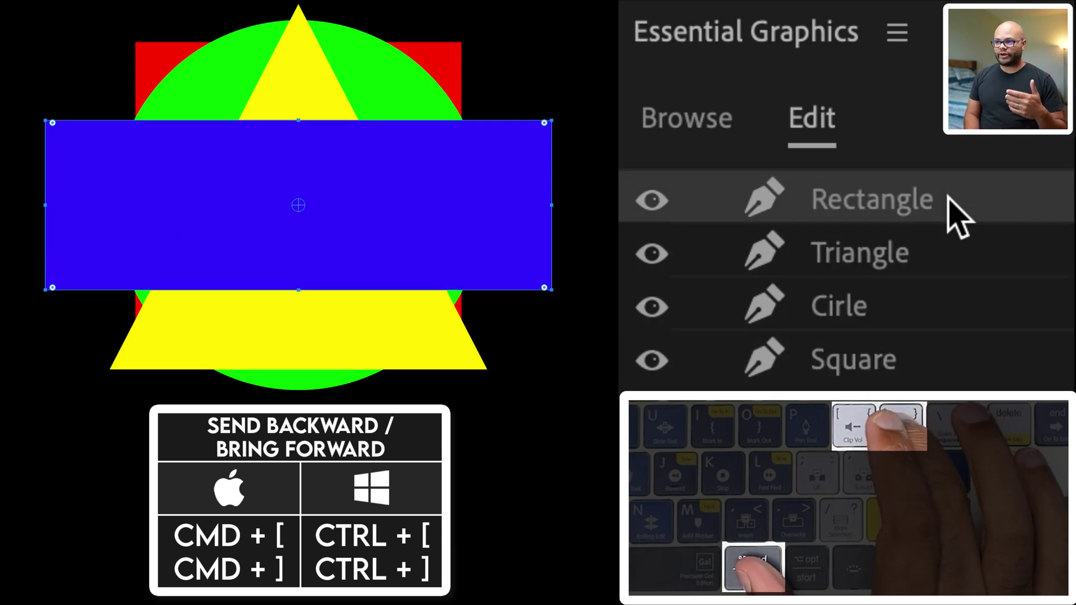
{"action": "key", "text": "super+bracketleft"}
{"action": "key", "text": "super+bracketleft"}
{"action": "key", "text": "super+bracketleft"}
{"action": "key", "text": "super+bracketright"}
{"action": "key", "text": "super+bracketright"}
{"action": "key", "text": "super+bracketright"}
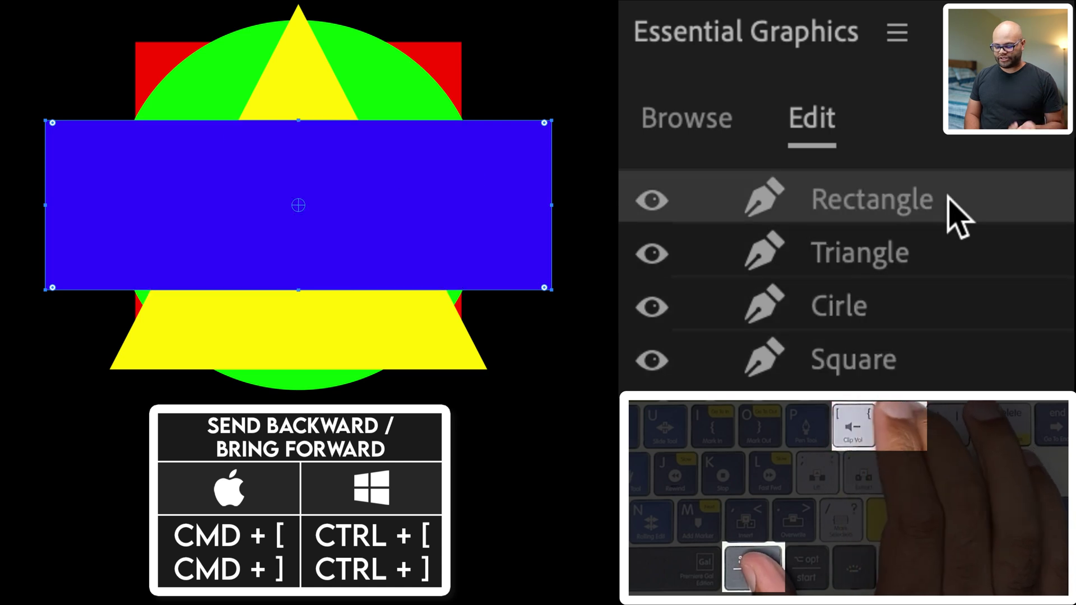
{"action": "key", "text": "super+bracketleft"}
{"action": "key", "text": "super+bracketleft"}
{"action": "key", "text": "super+bracketleft"}
{"action": "key", "text": "super+bracketright"}
{"action": "key", "text": "super+bracketright"}
{"action": "key", "text": "super+bracketright"}
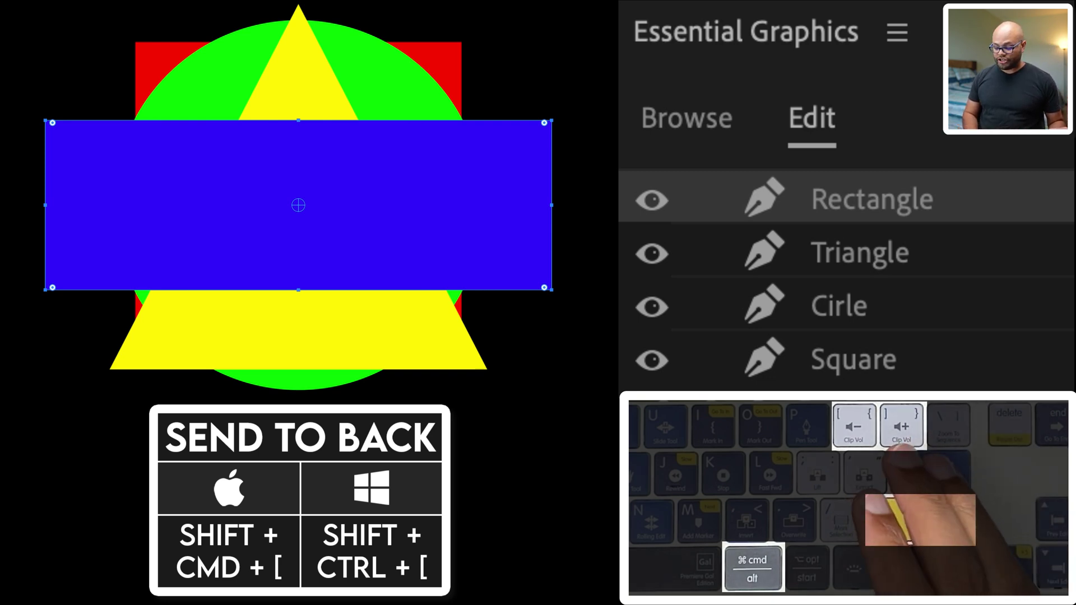
{"action": "key", "text": "shift+super+bracketleft"}
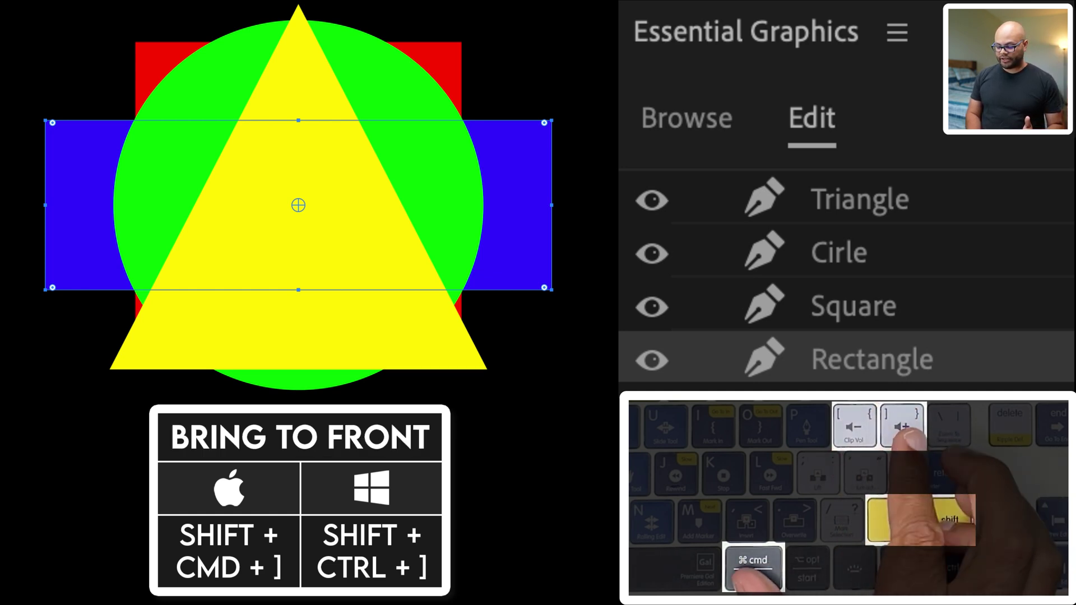
{"action": "key", "text": "shift+super+bracketright"}
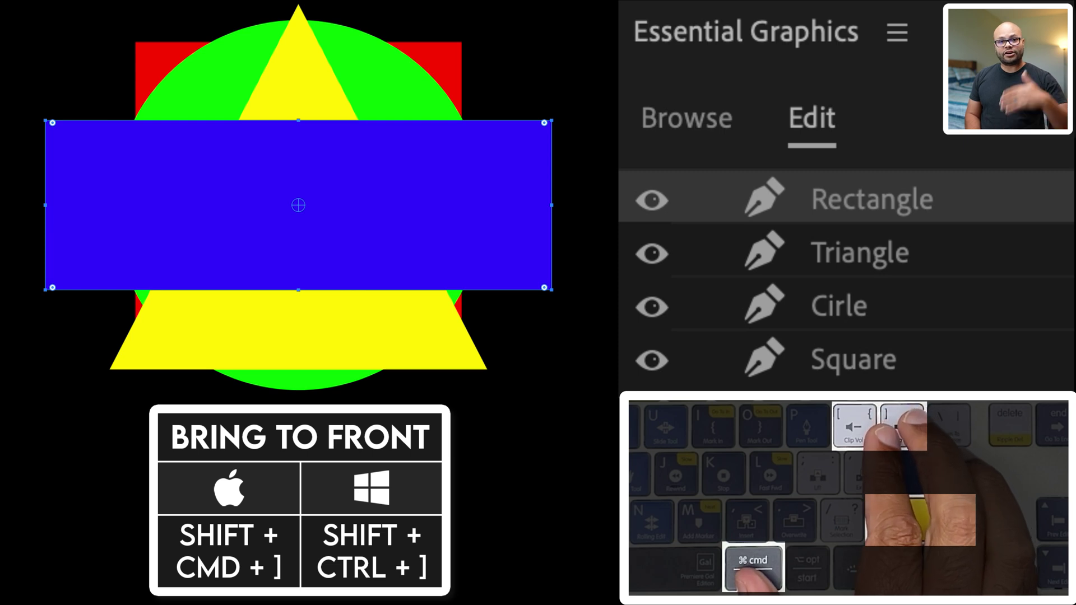
{"action": "left_click", "coordinate": [838, 376]}
{"action": "key", "text": "shift+super+bracketright"}
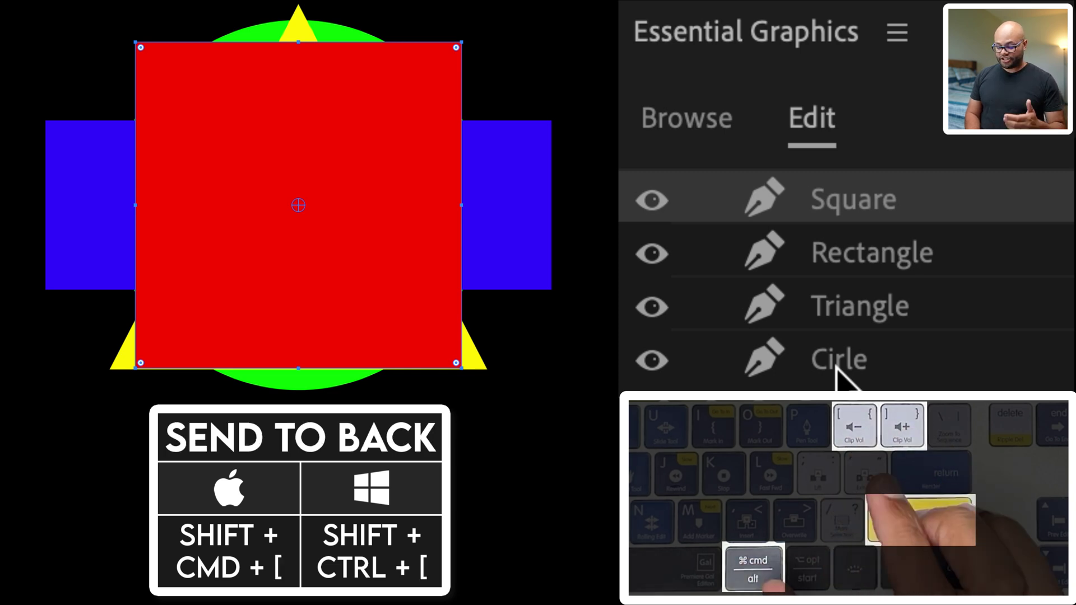
{"action": "key", "text": "shift+super+bracketleft"}
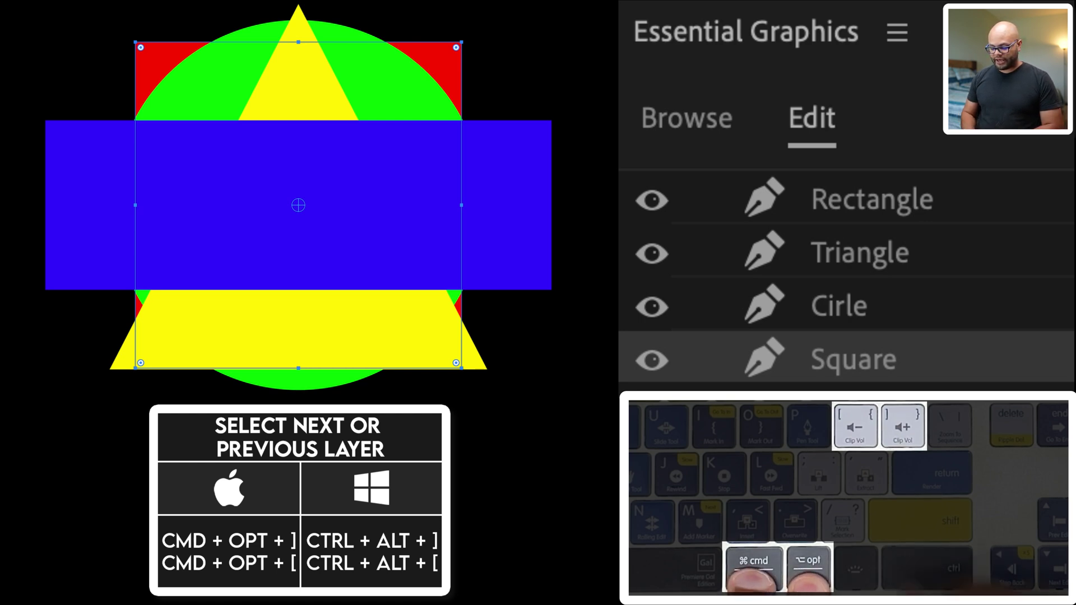
{"action": "key", "text": "super+alt+bracketright"}
{"action": "key", "text": "super+alt+bracketright"}
{"action": "key", "text": "super+alt+bracketright"}
{"action": "key", "text": "super+alt+bracketright"}
{"action": "key", "text": "super+alt+bracketleft"}
{"action": "key", "text": "super+alt+bracketleft"}
{"action": "key", "text": "super+alt+bracketleft"}
{"action": "key", "text": "super+alt+bracketleft"}
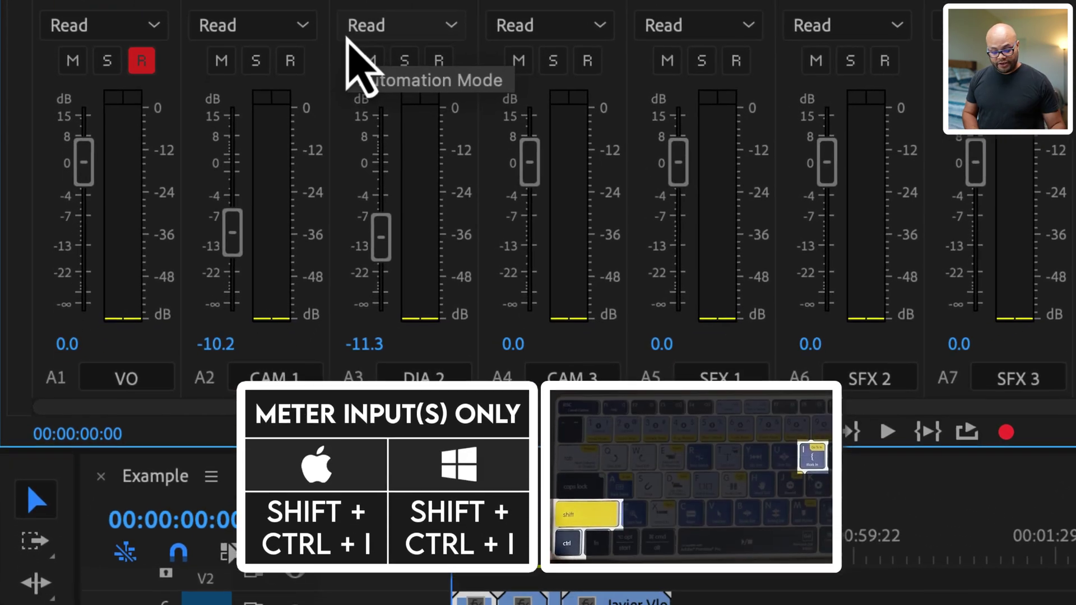
- Set the A1 VO track in the Audio Track Mixer to Meter Input(s) Only
{"action": "key", "text": "ctrl+shift+i"}
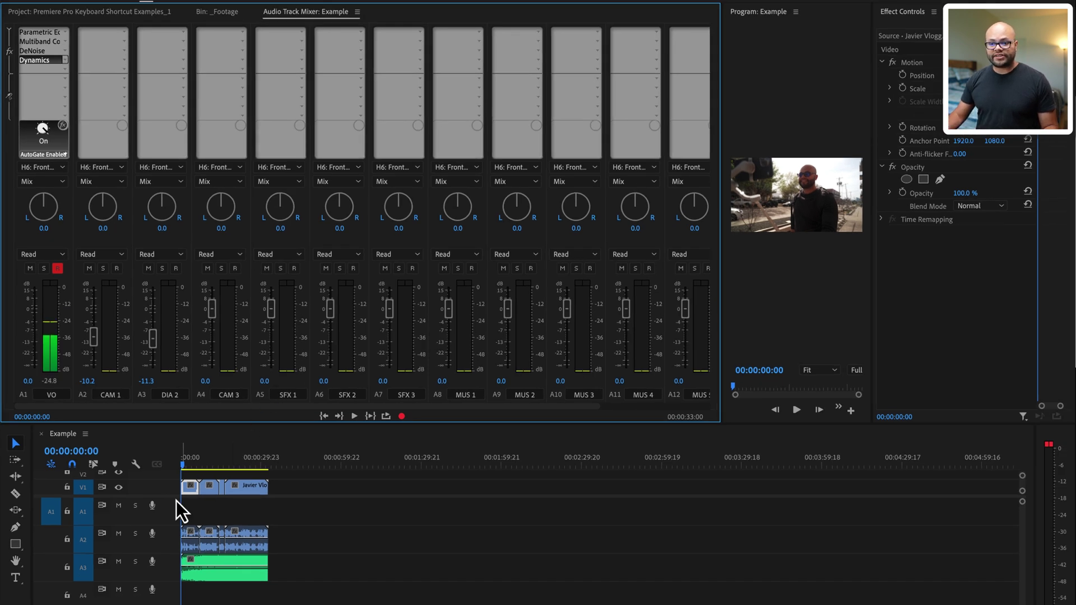
- Arm the A1 VO track and record a voice-over narration from the sequence start
{"action": "left_click", "coordinate": [157, 508]}
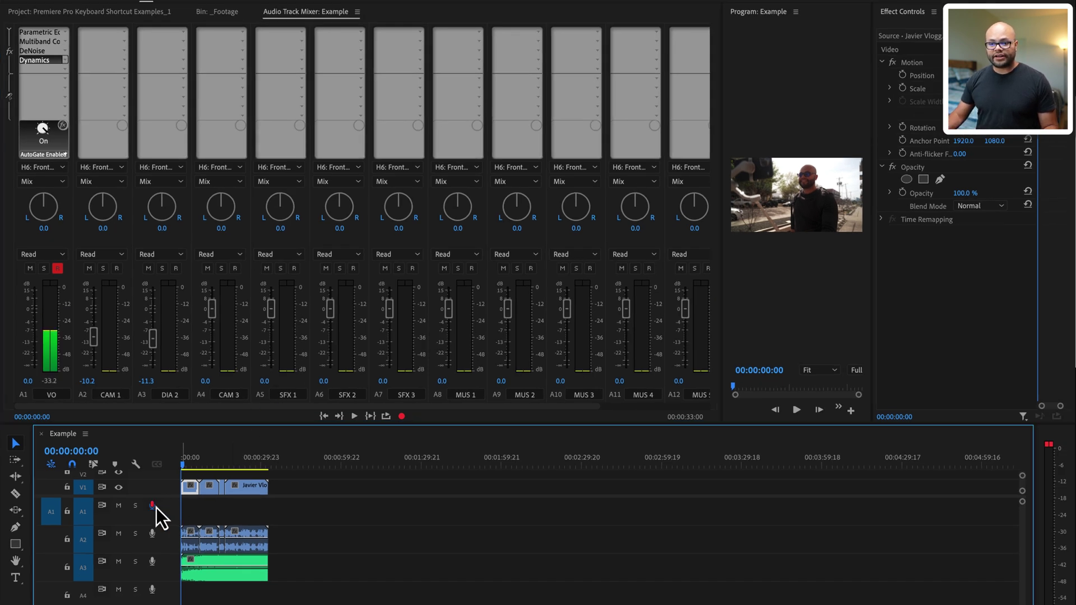
{"action": "key", "text": "space"}
{"action": "left_click", "coordinate": [151, 507]}
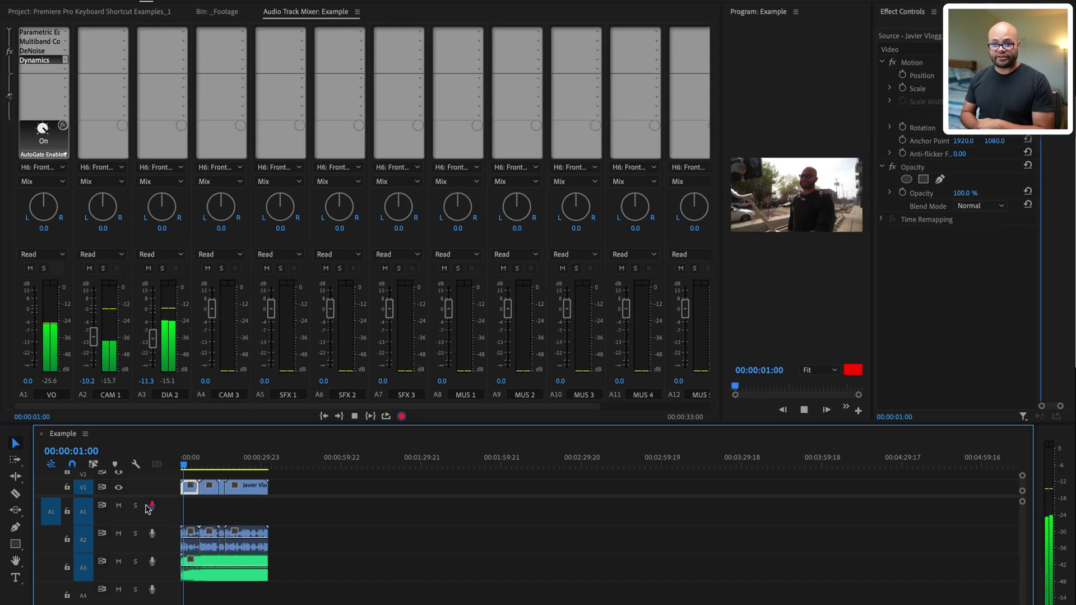